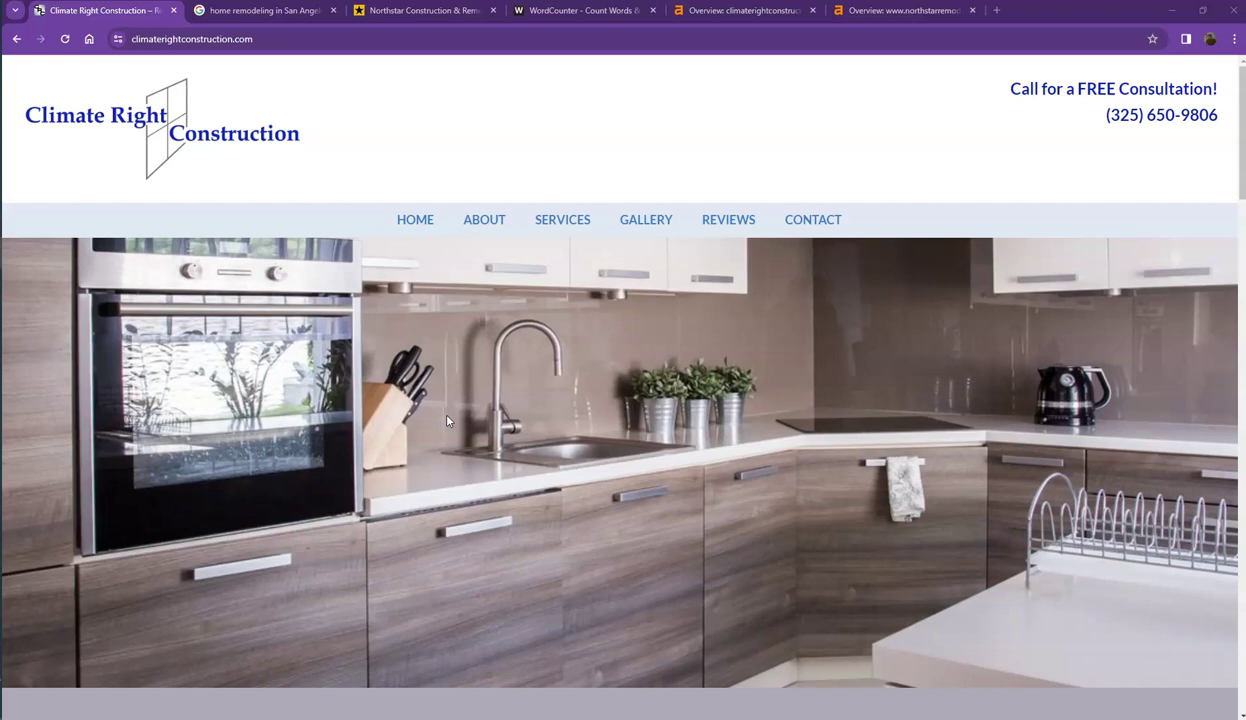
Examine the Northstar homepage's opening section and the full Climate Right Construction homepage, including its services, footer and intro content
click(428, 8)
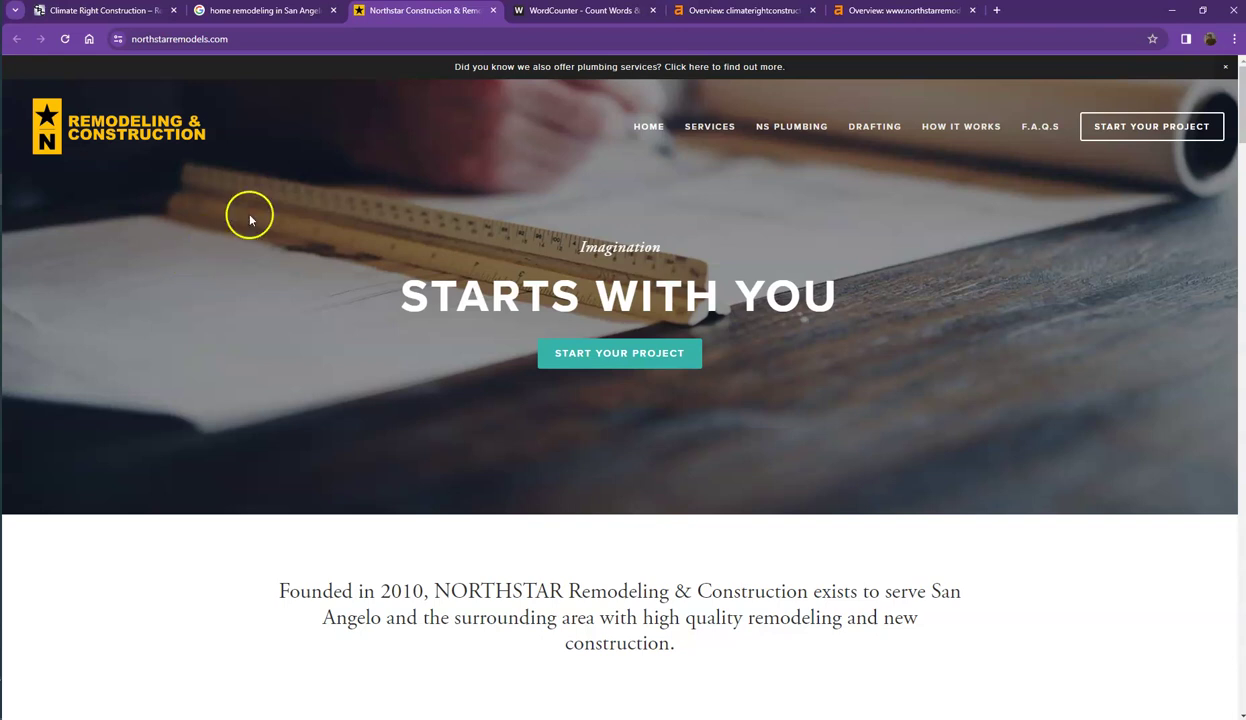
click(108, 11)
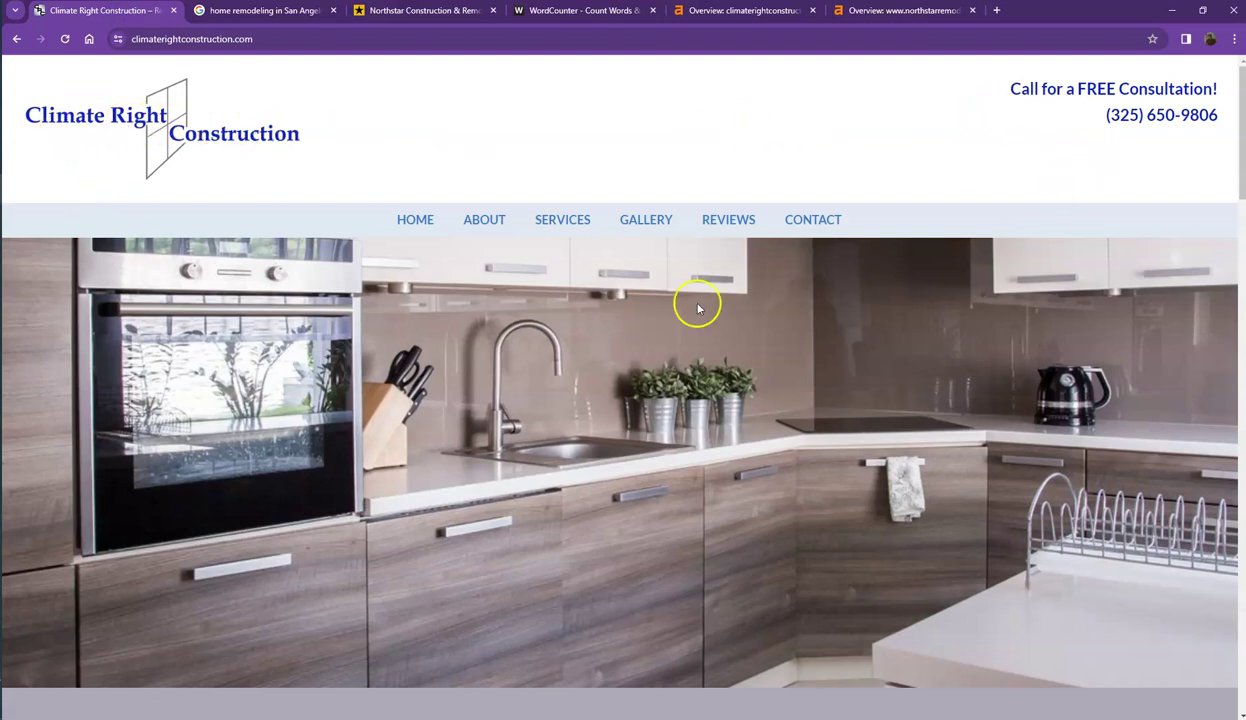
scroll(700, 308, down, 7)
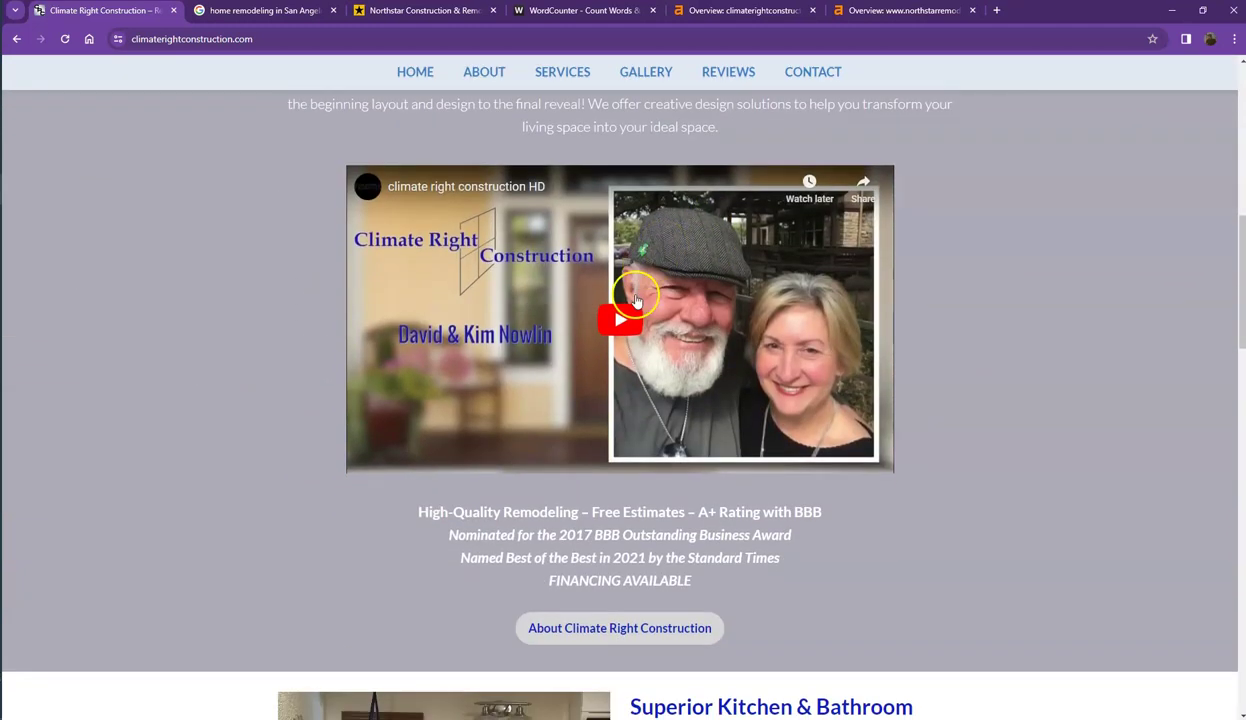
scroll(635, 310, down, 10)
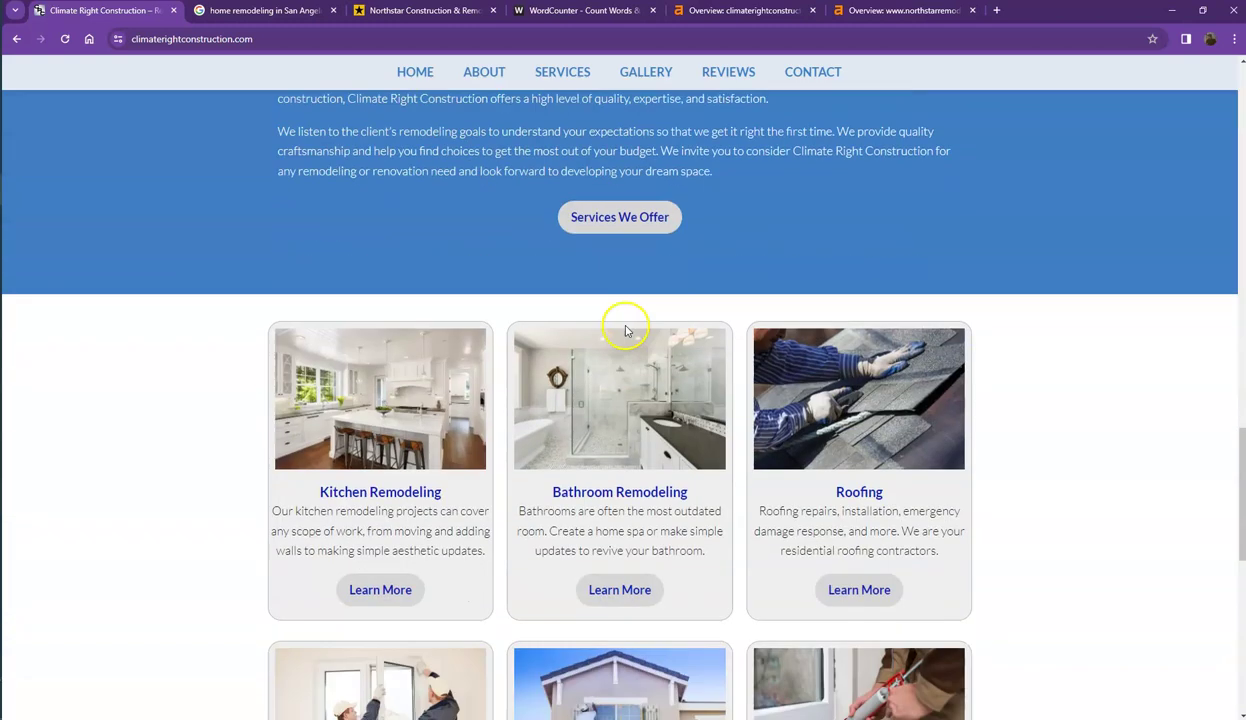
scroll(626, 330, down, 7)
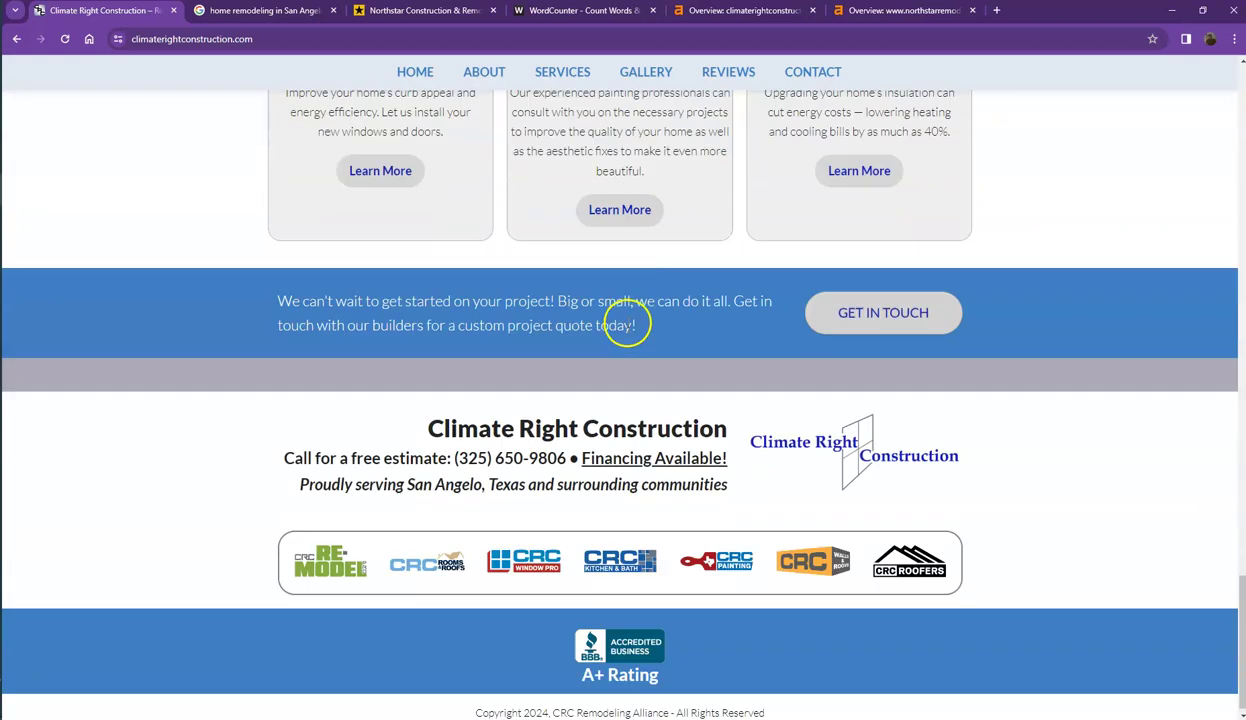
scroll(627, 324, down, 1)
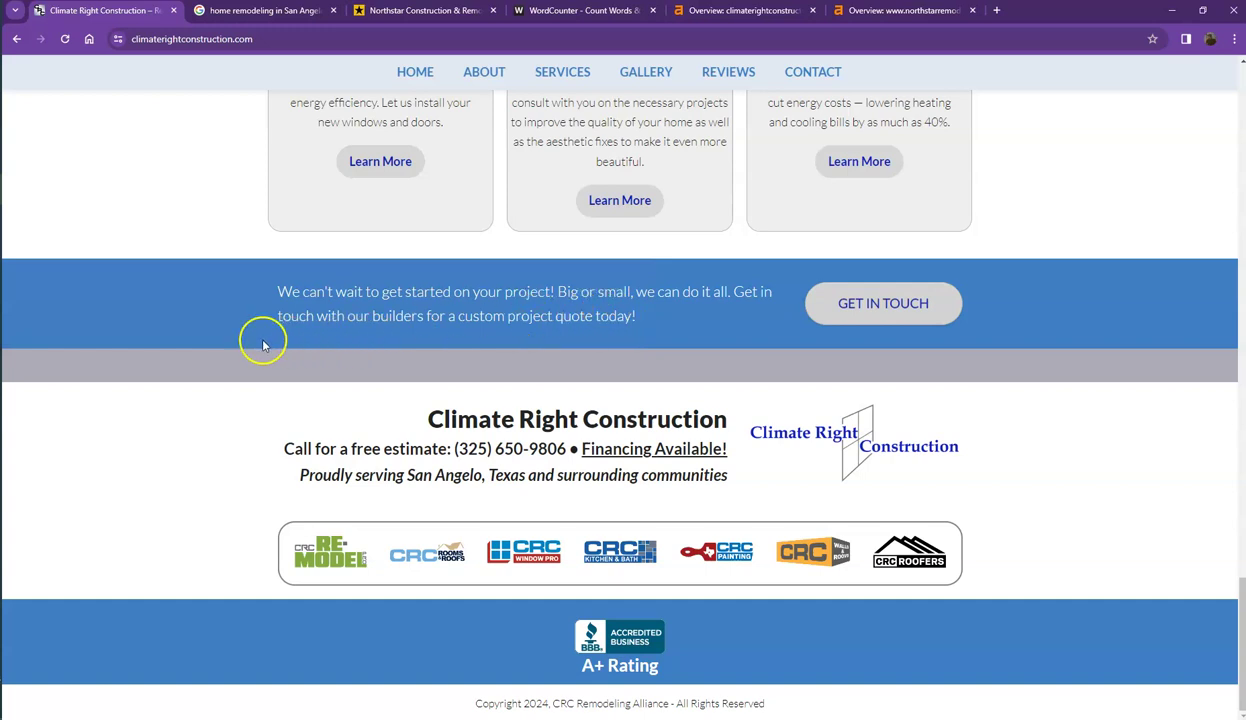
scroll(245, 345, up, 3)
scroll(223, 352, up, 8)
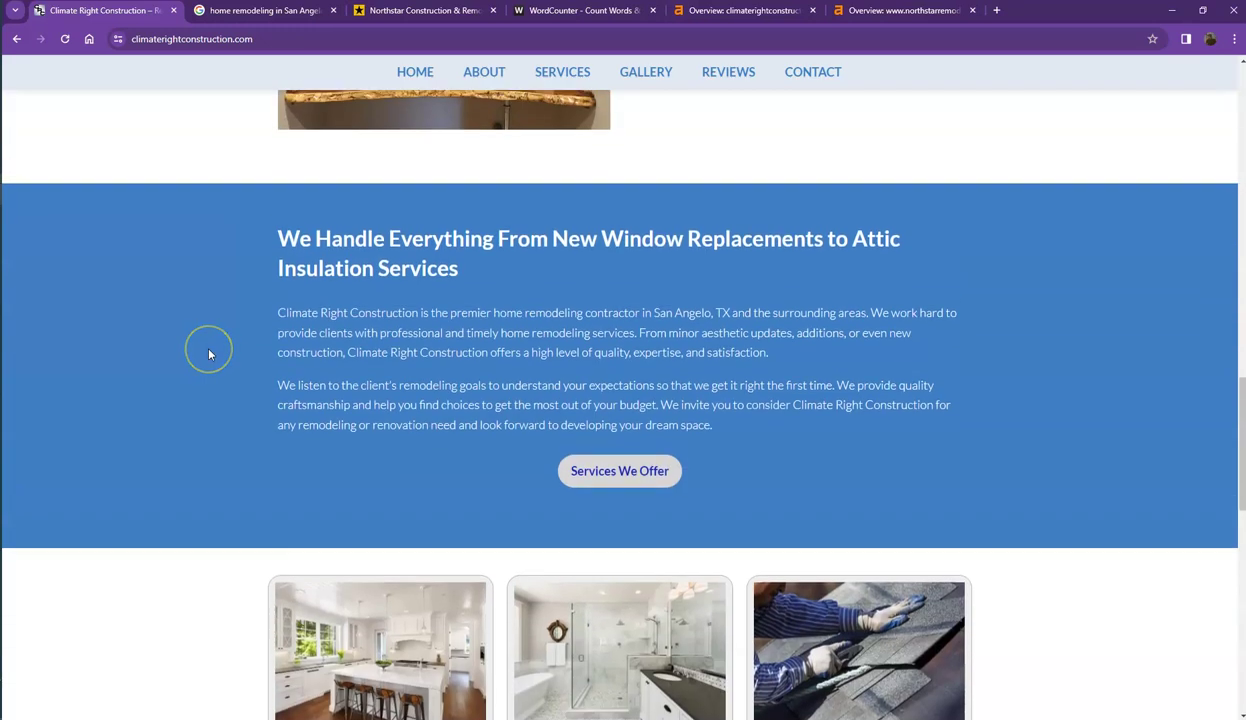
scroll(210, 354, up, 2)
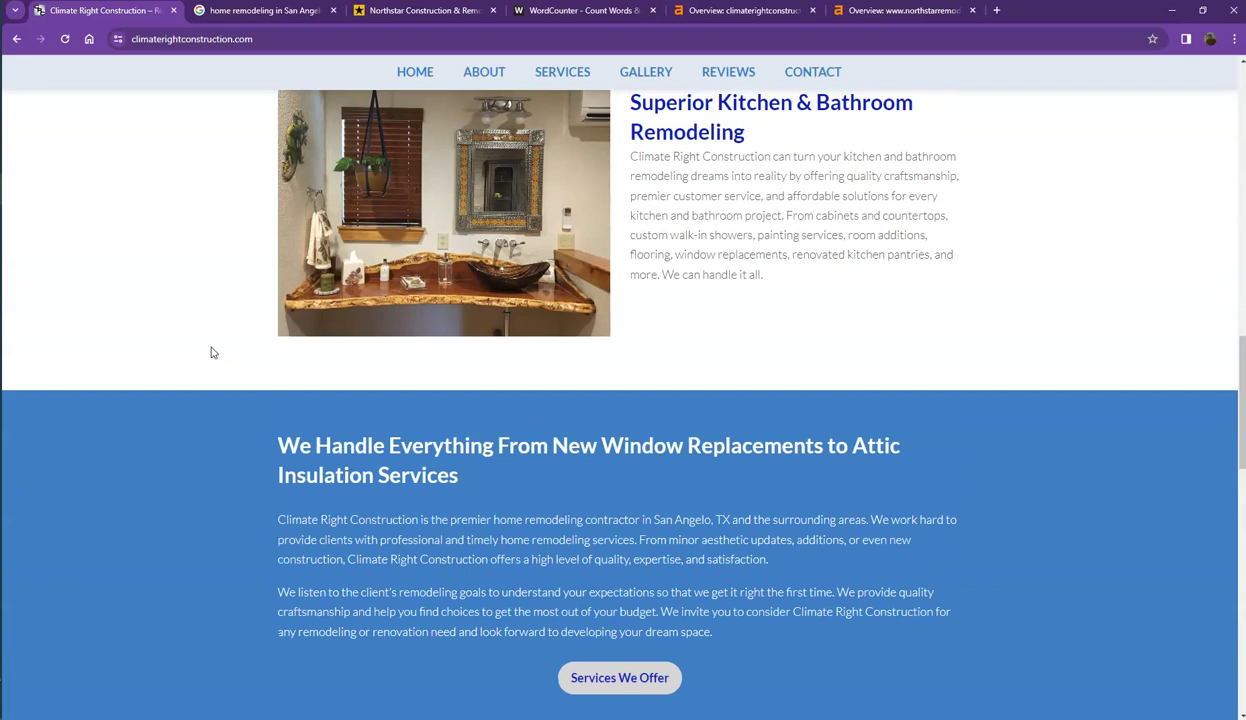
scroll(211, 352, up, 5)
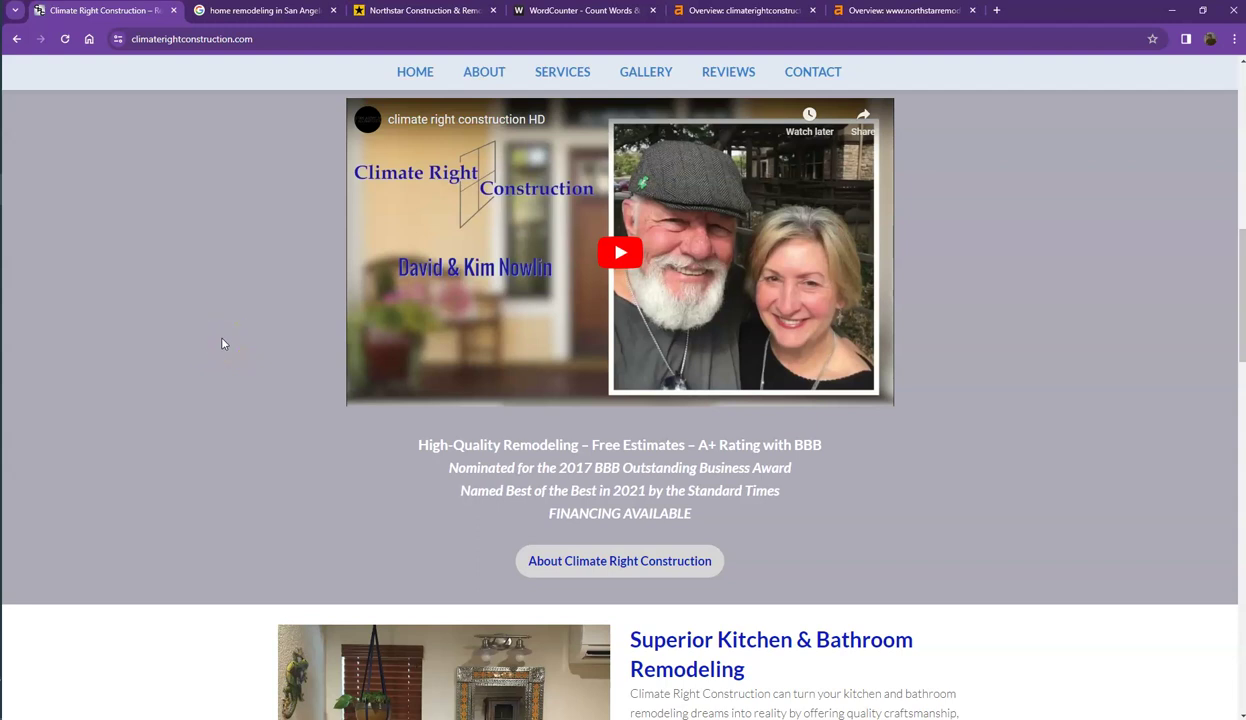
click(231, 337)
scroll(245, 320, up, 6)
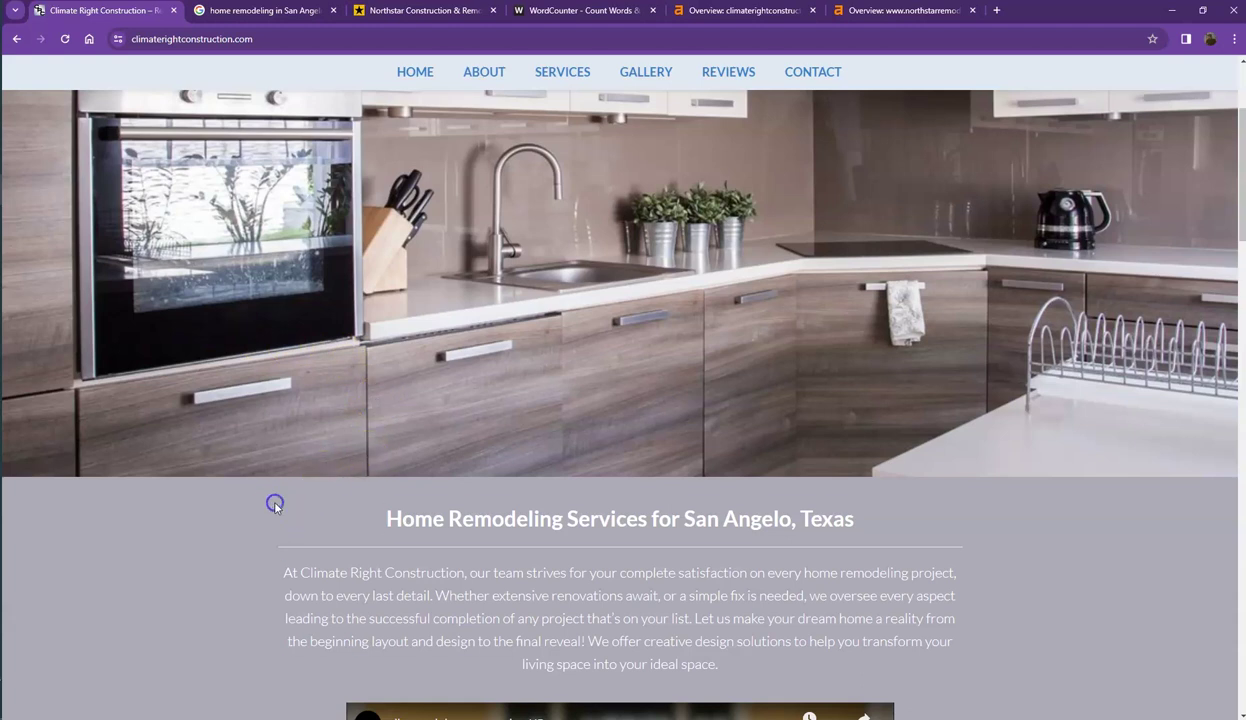
Copy all text from the Climate Right Construction homepage and paste it into WordCounter to check its word count
key(ctrl+a)
key(ctrl+c)
click(550, 15)
click(437, 245)
key(ctrl+v)
scroll(494, 336, up, 5)
scroll(494, 336, up, 3)
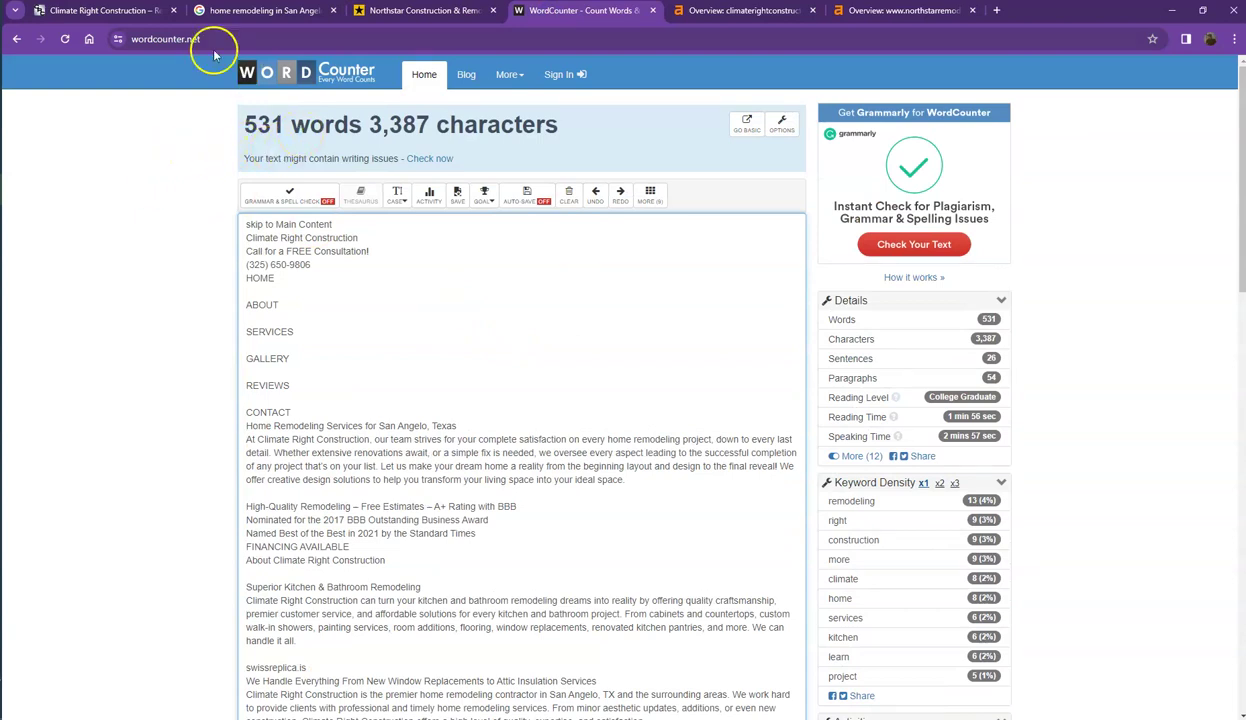
Return to the Climate Right Construction homepage, clear the text selection and review the home remodeling intro section
click(131, 12)
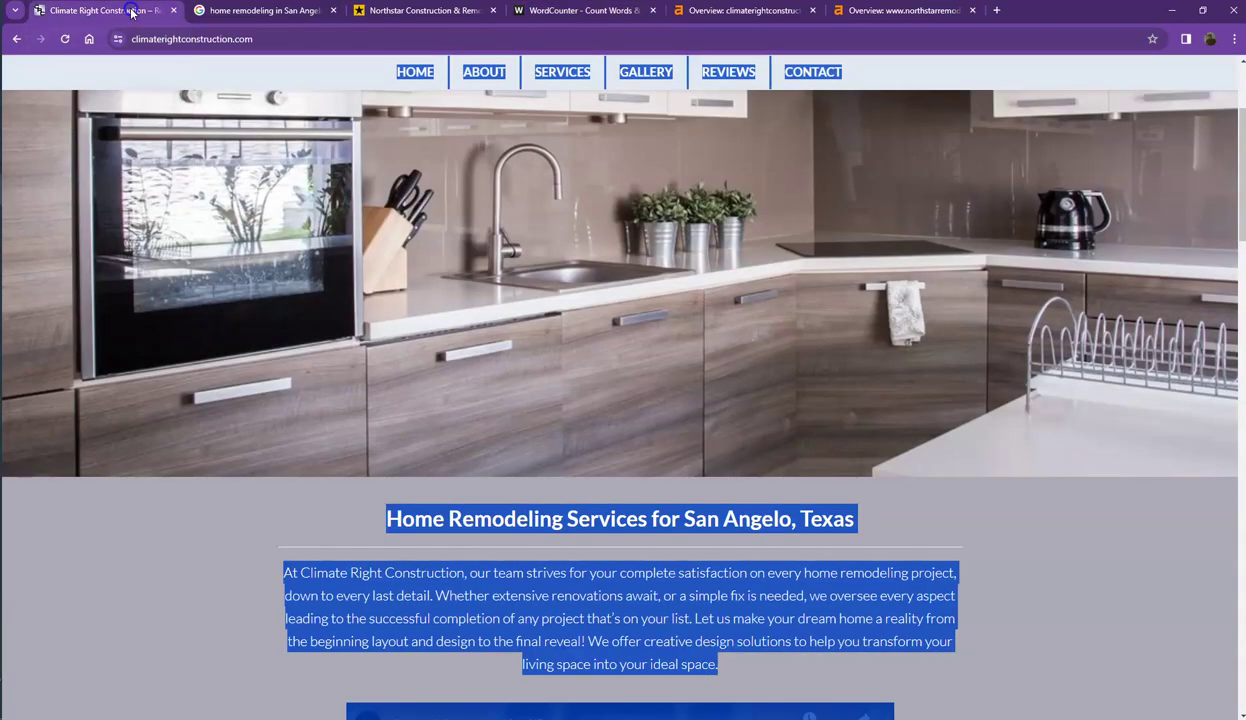
click(144, 506)
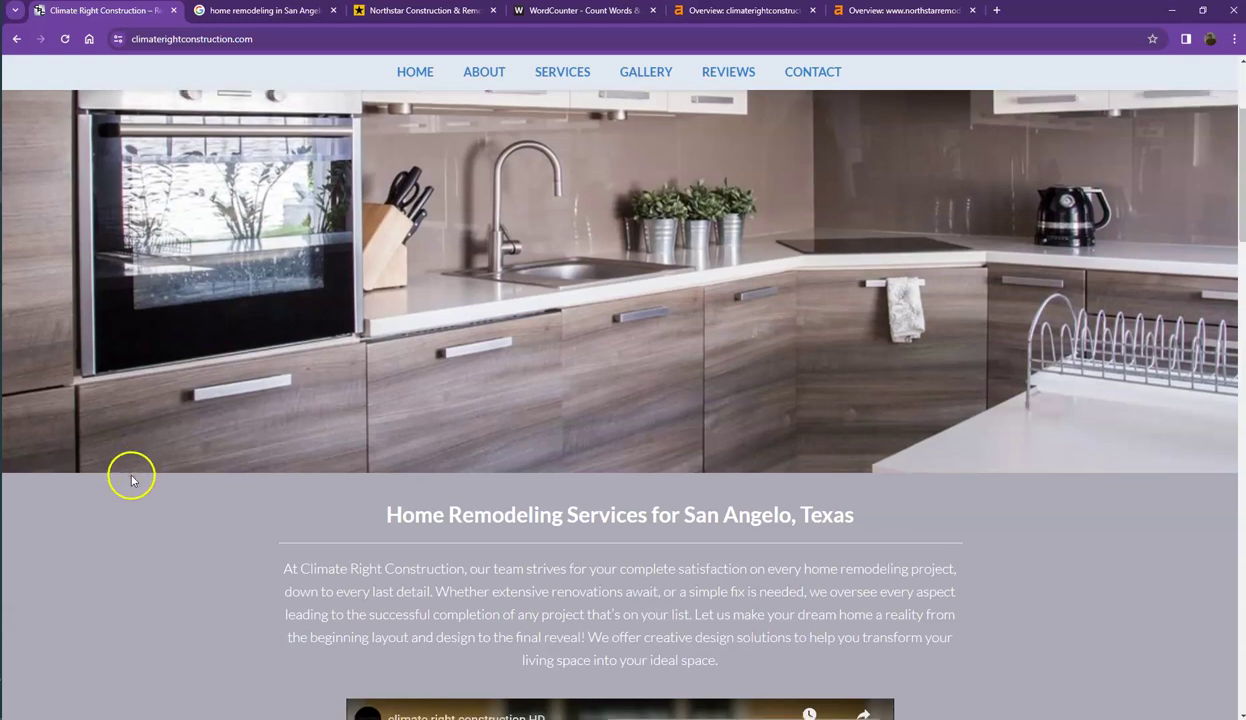
scroll(128, 473, down, 2)
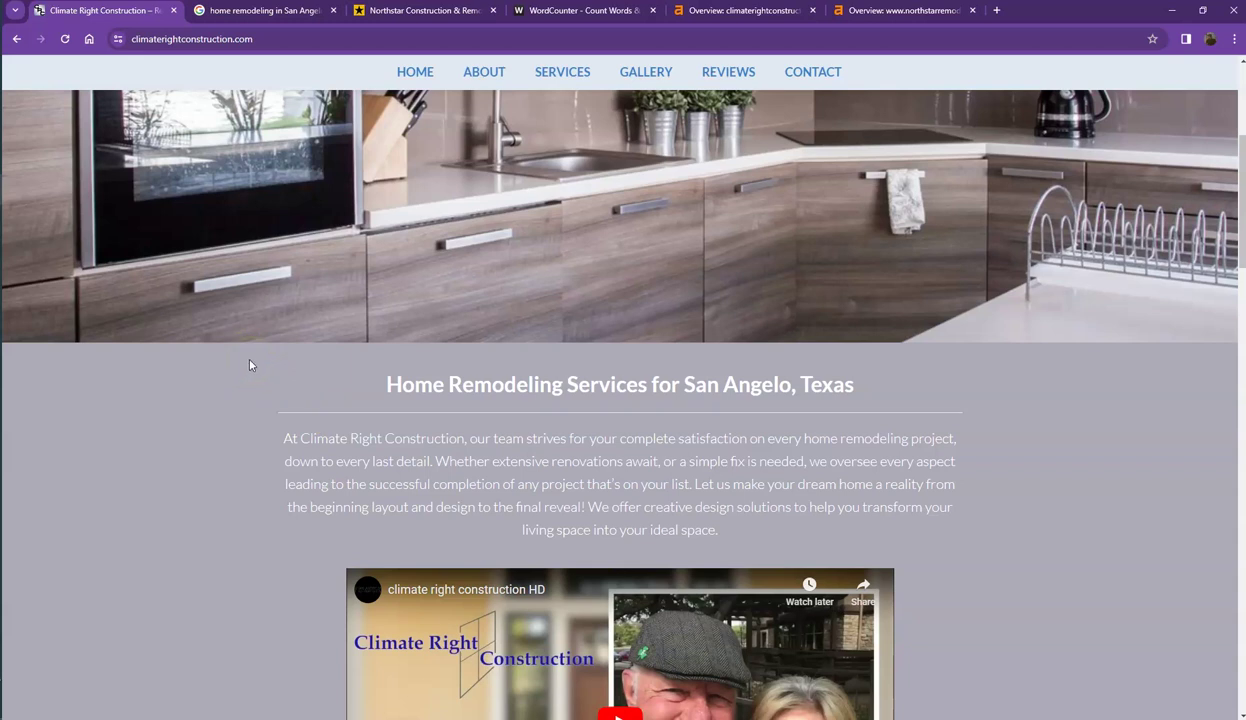
Examine the Google results for "home remodeling in San Angelo TX", comparing the map listings and organic positions of Climate Right and Northstar
click(244, 12)
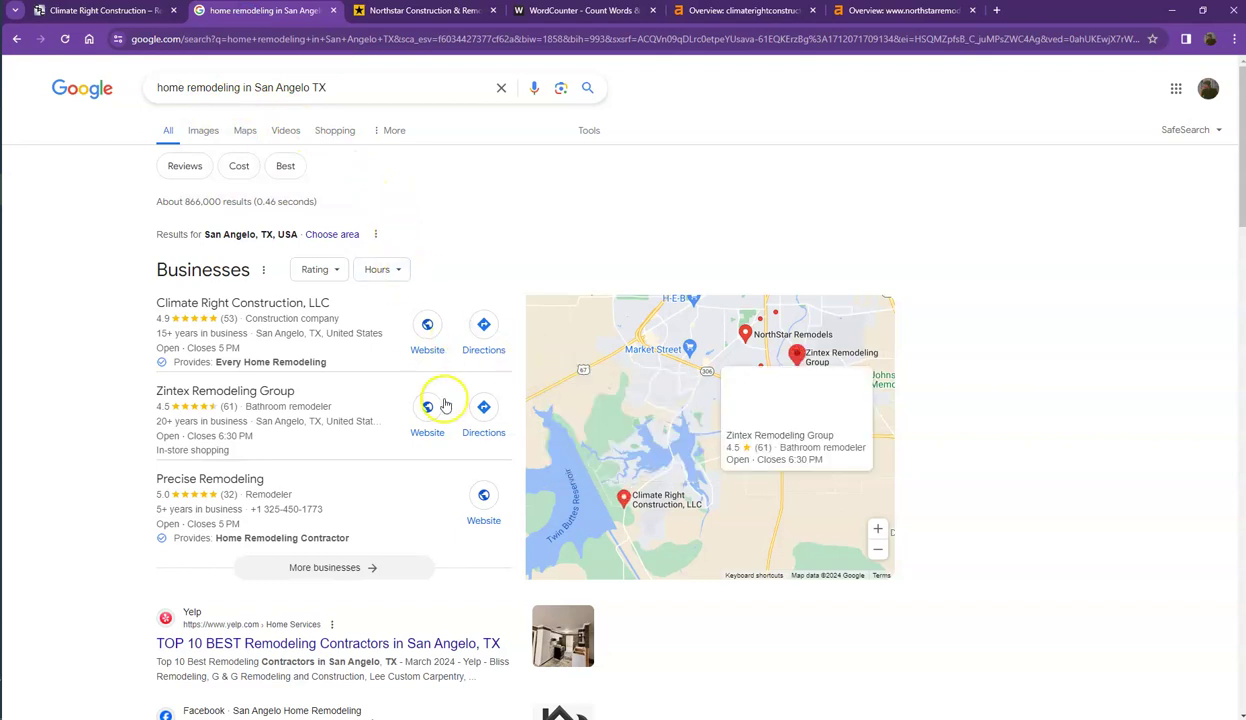
mouse_move(537, 361)
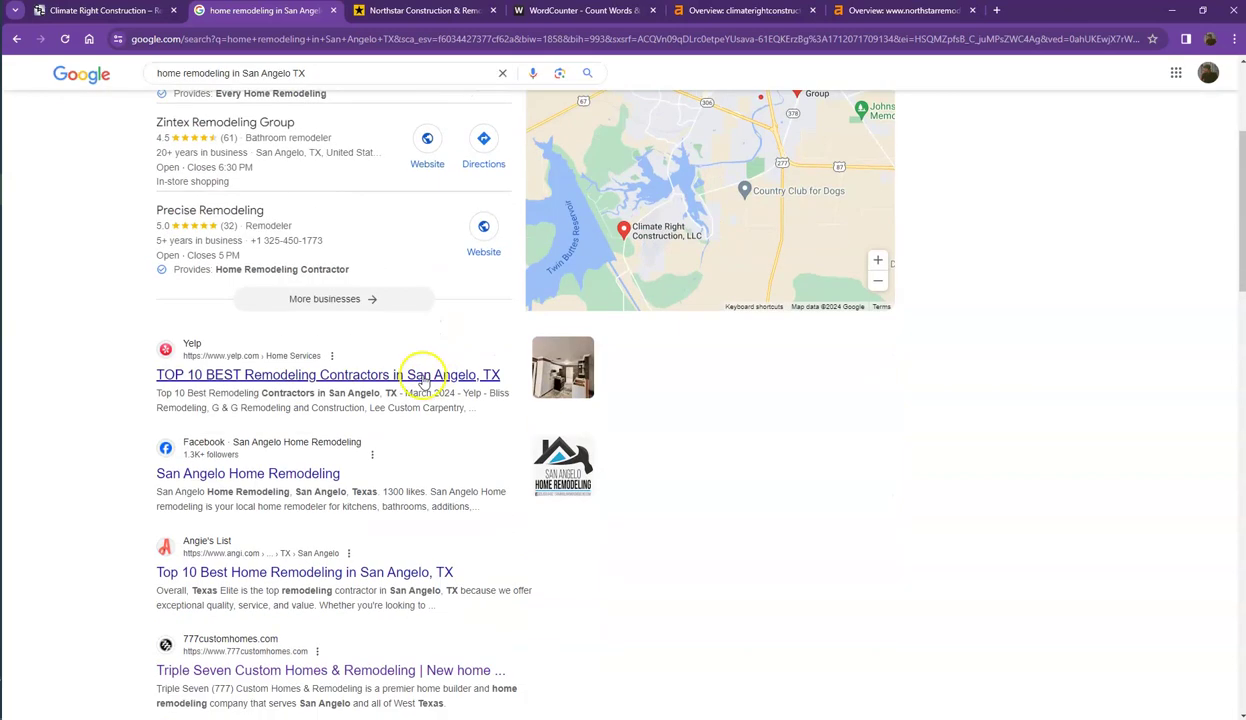
scroll(445, 340, down, 3)
scroll(353, 393, down, 3)
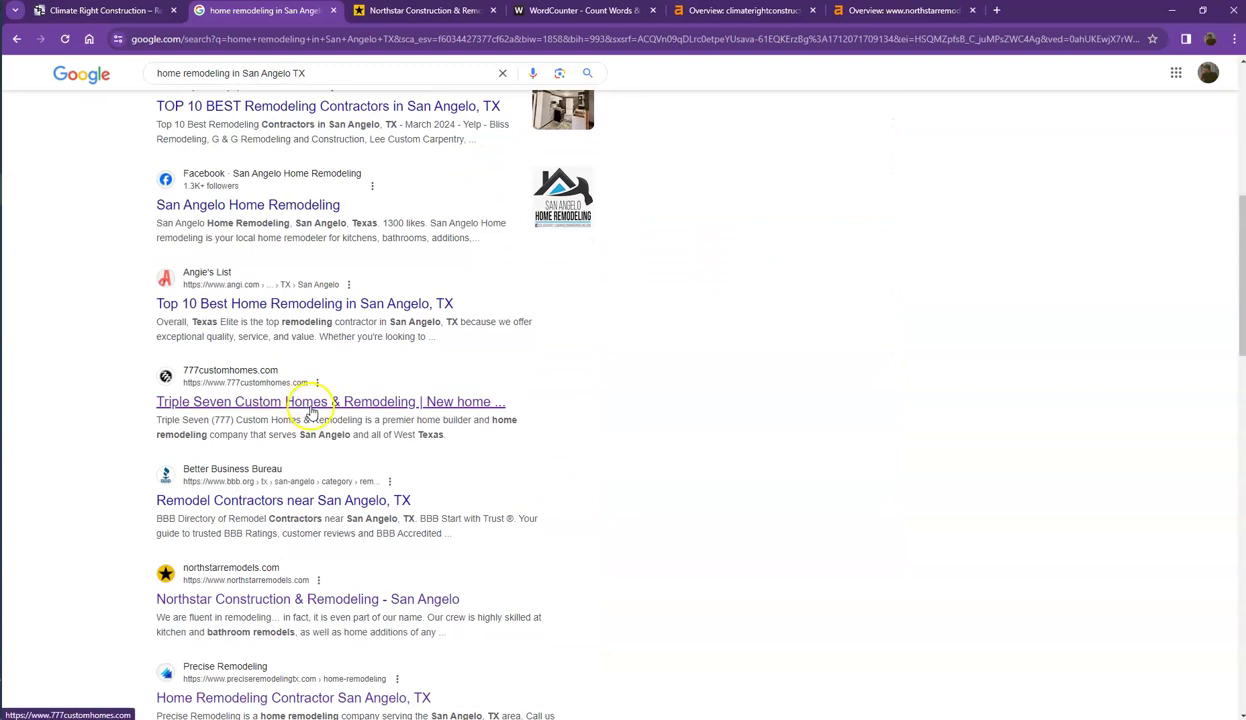
scroll(306, 403, down, 2)
scroll(298, 418, down, 2)
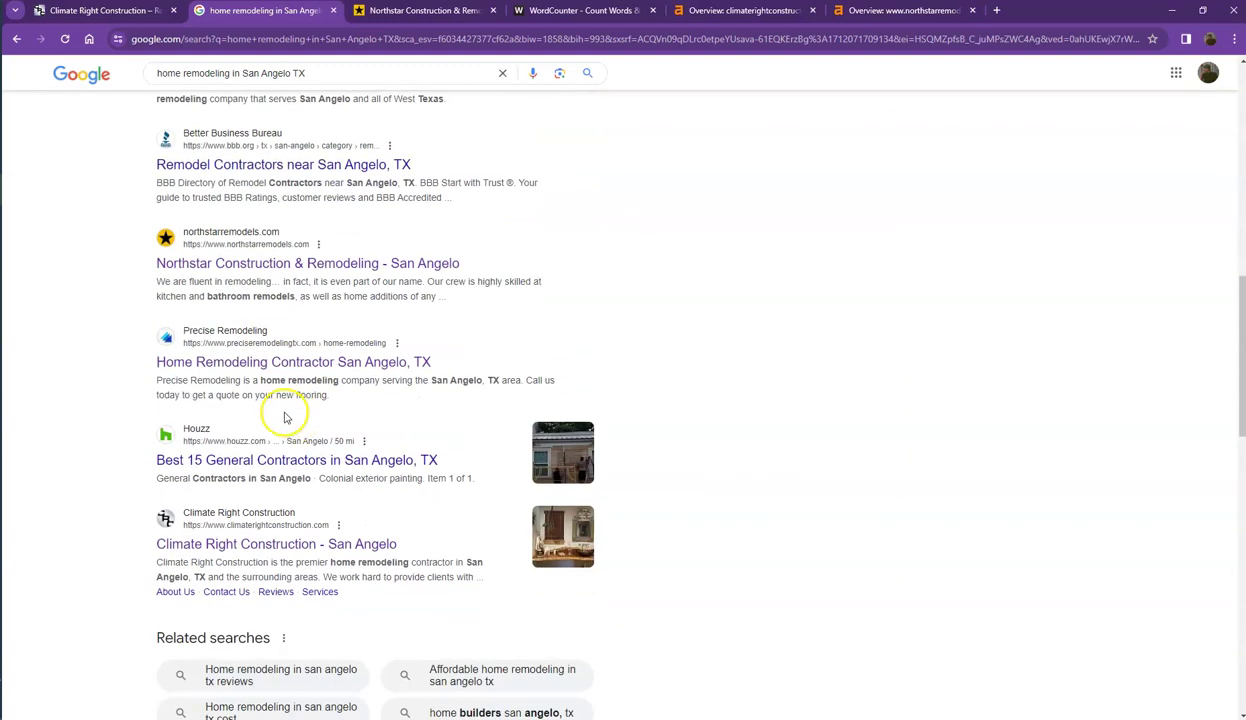
scroll(297, 396, down, 1)
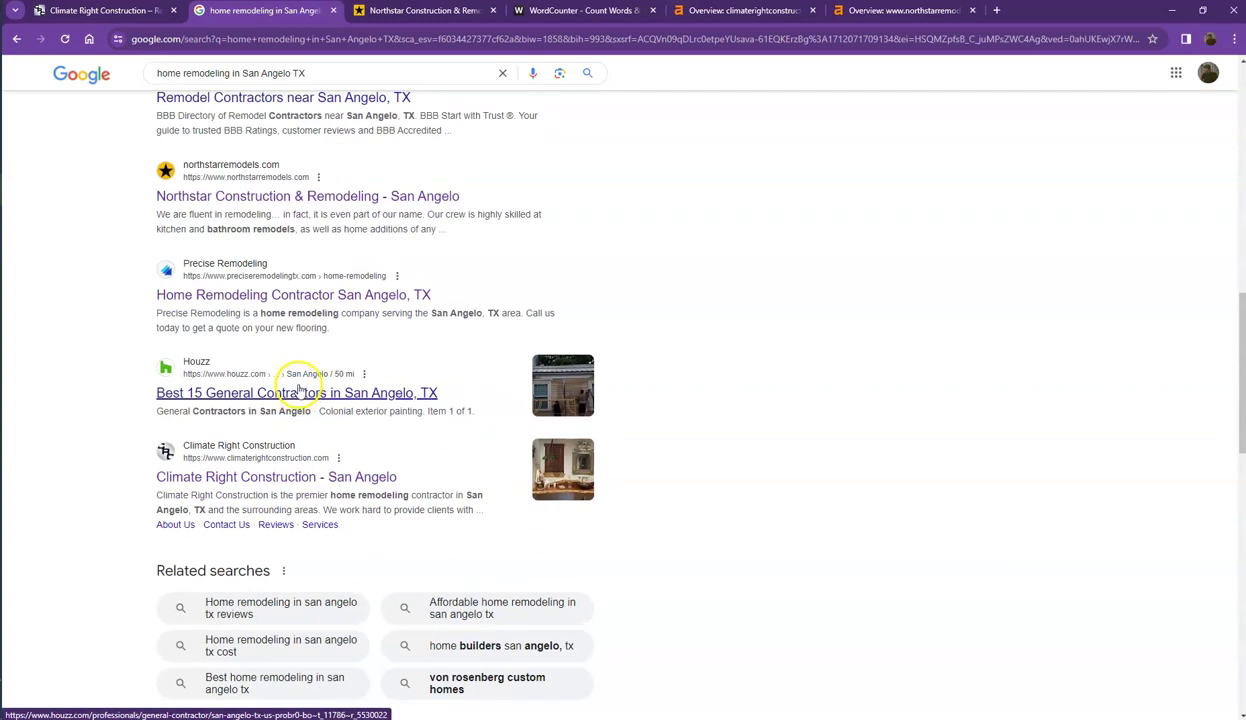
scroll(300, 392, down, 5)
scroll(301, 388, down, 1)
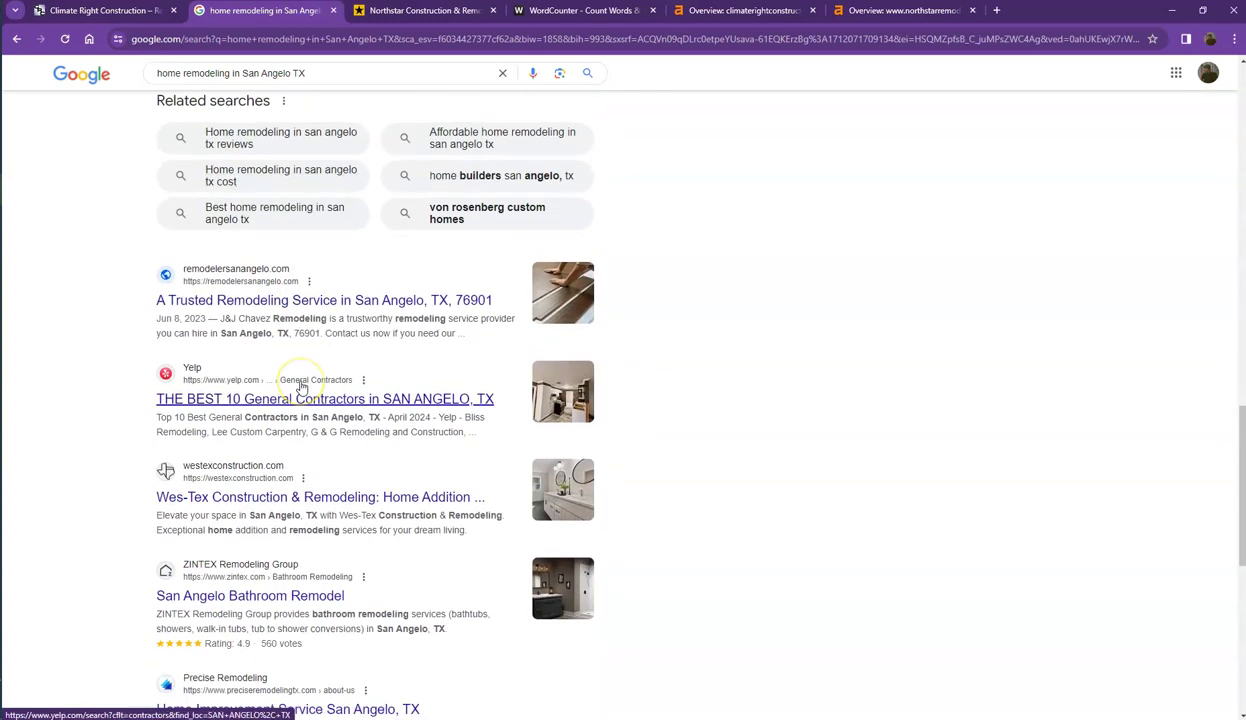
scroll(305, 392, up, 3)
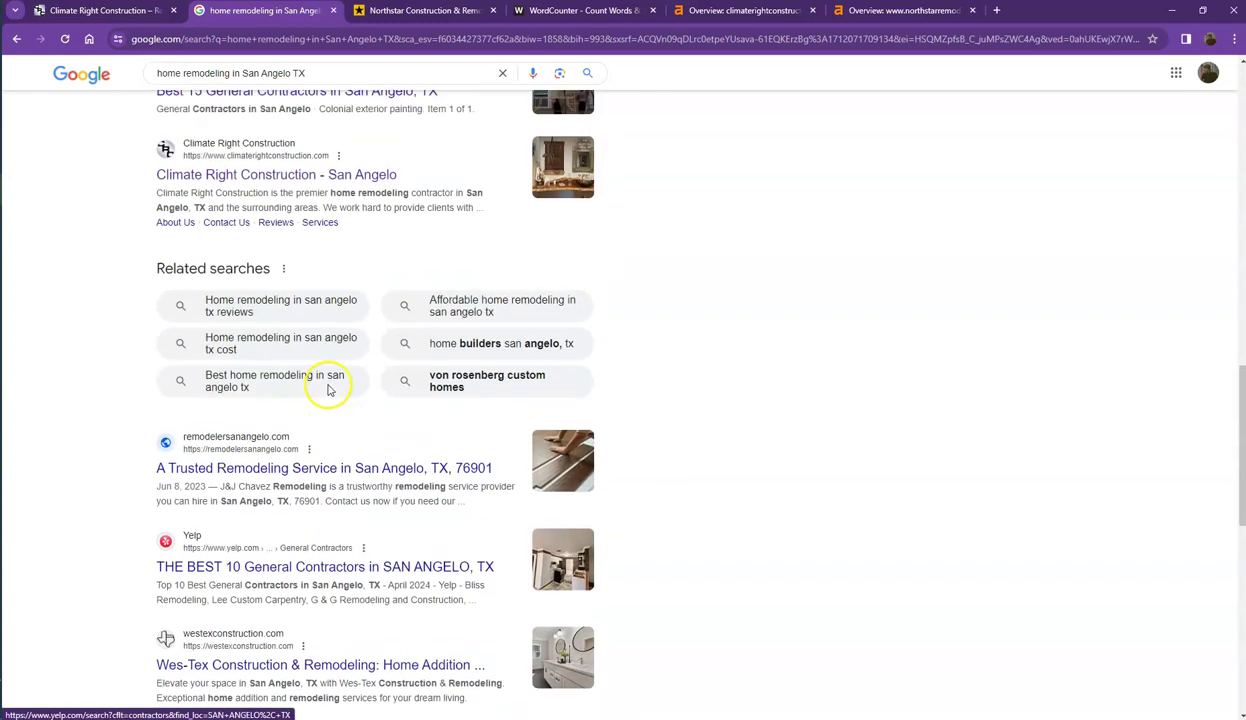
scroll(319, 401, up, 3)
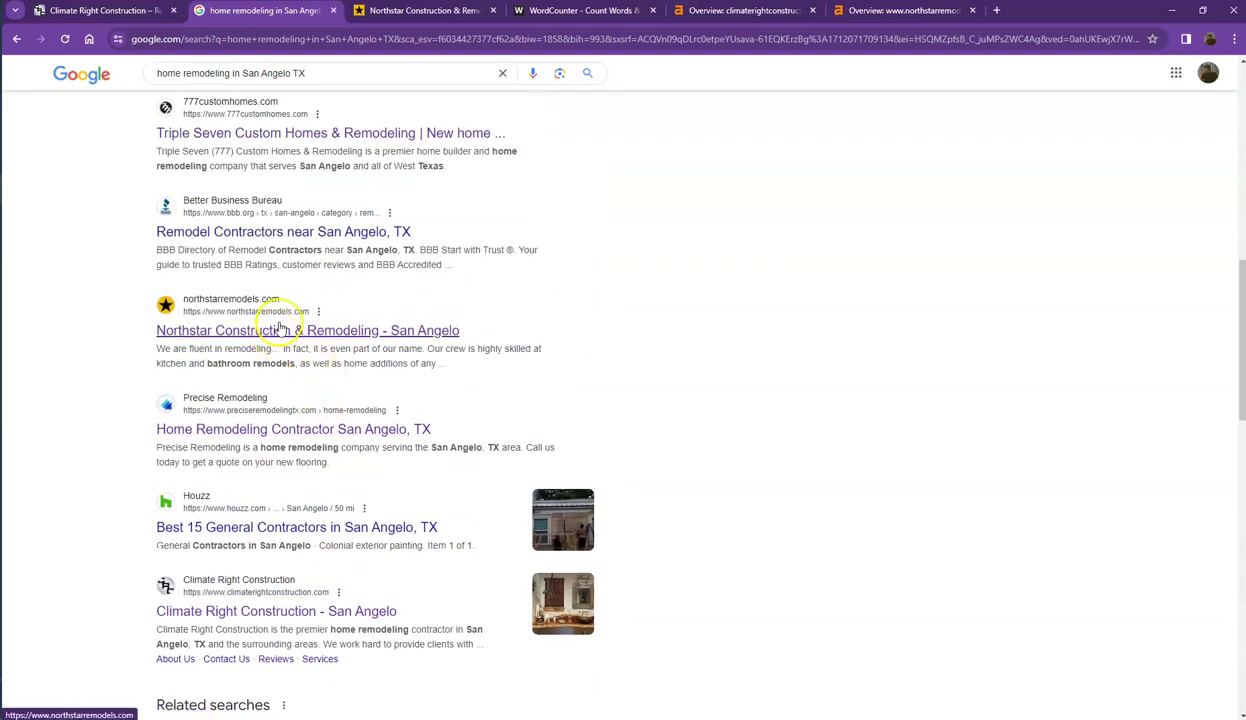
Look through the Northstar homepage's company introduction, service descriptions and project gallery
click(389, 12)
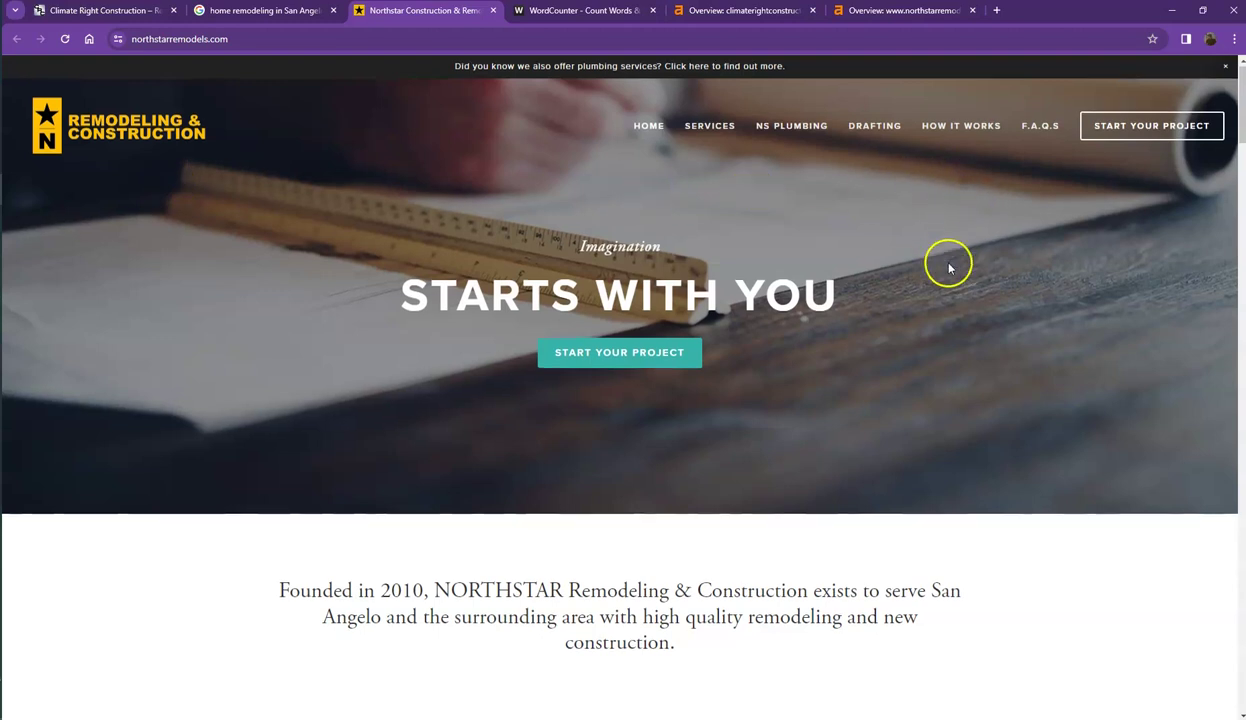
scroll(946, 262, down, 3)
scroll(948, 266, down, 5)
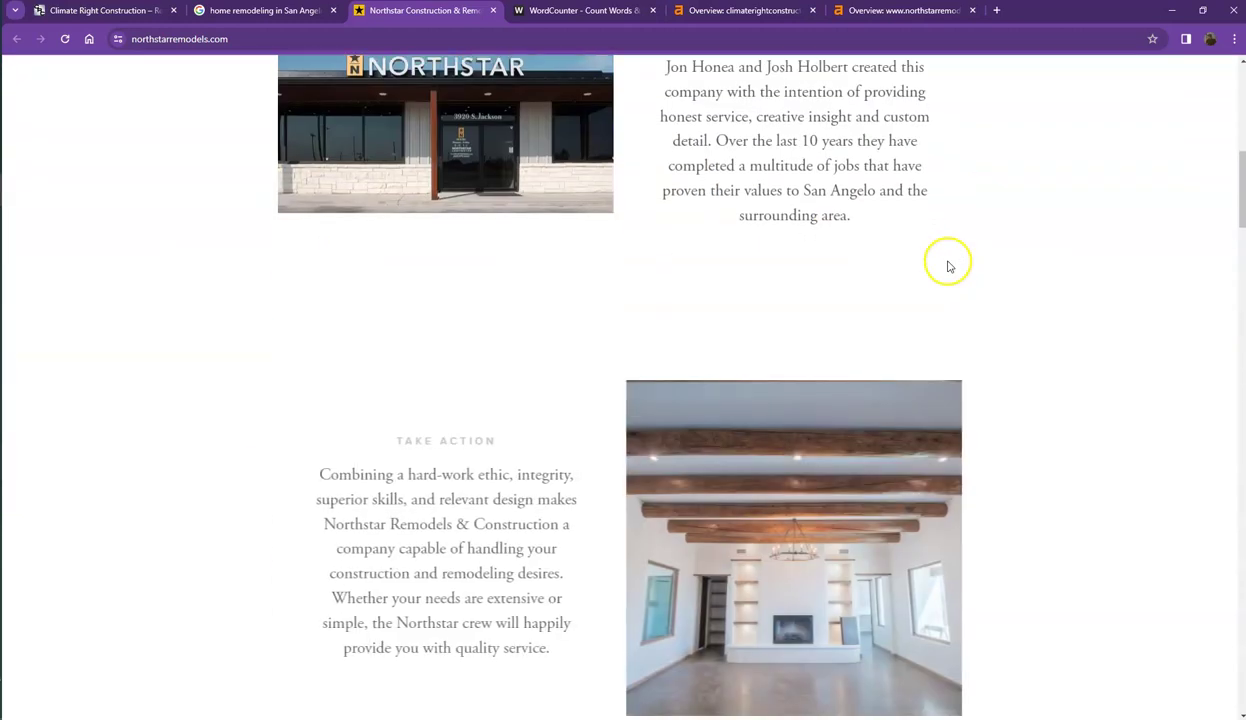
scroll(948, 266, down, 15)
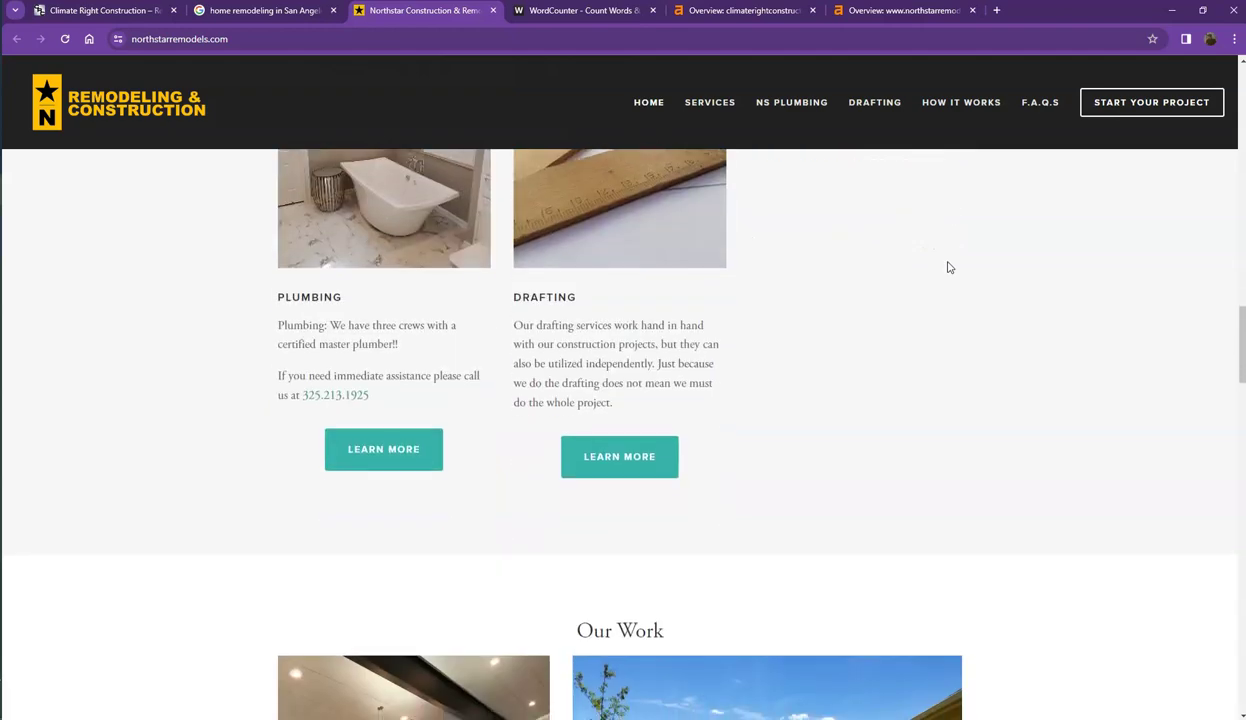
scroll(948, 266, down, 7)
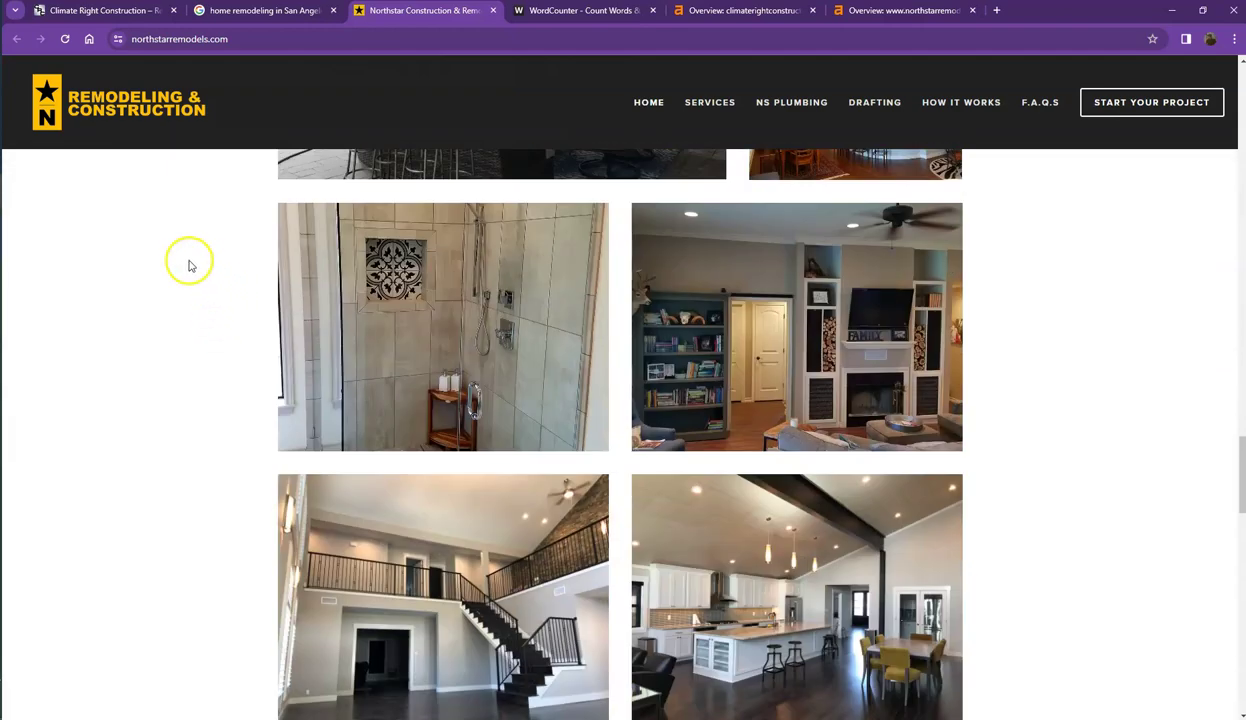
Copy all text from the Northstar homepage and replace the WordCounter text with it to check its word count
click(167, 253)
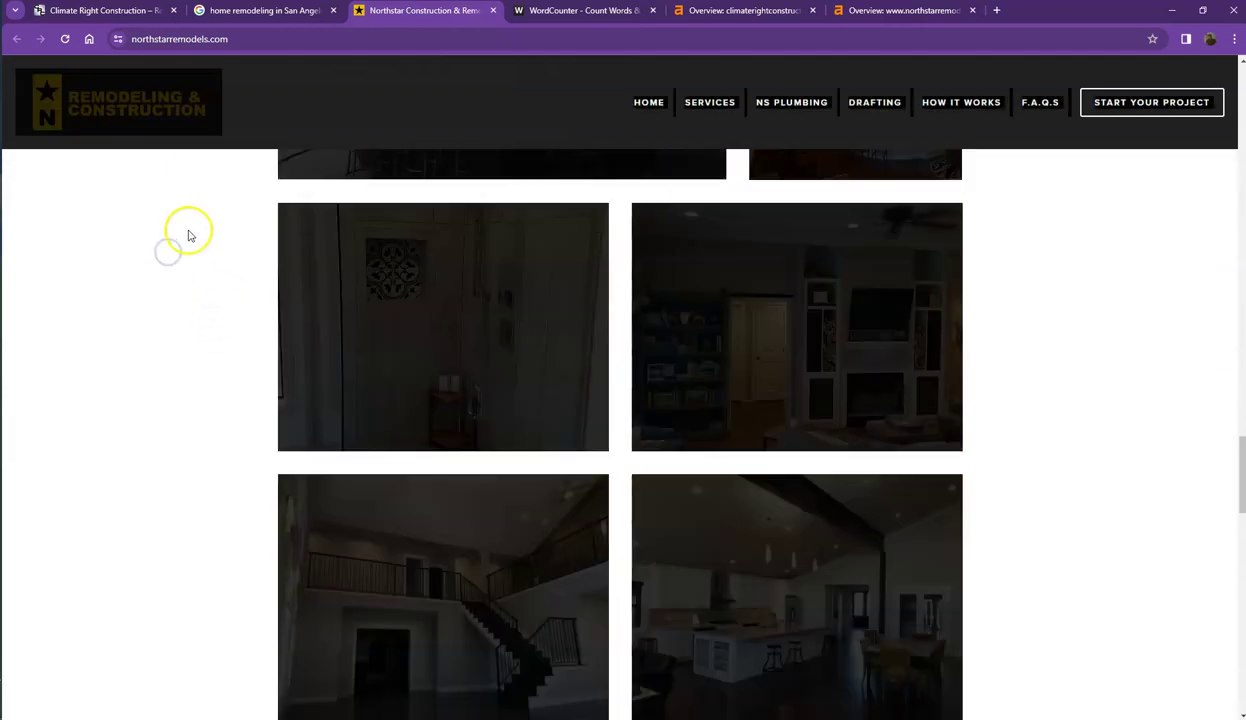
click(545, 12)
click(370, 250)
key(ctrl+a)
key(ctrl+v)
scroll(408, 348, up, 9)
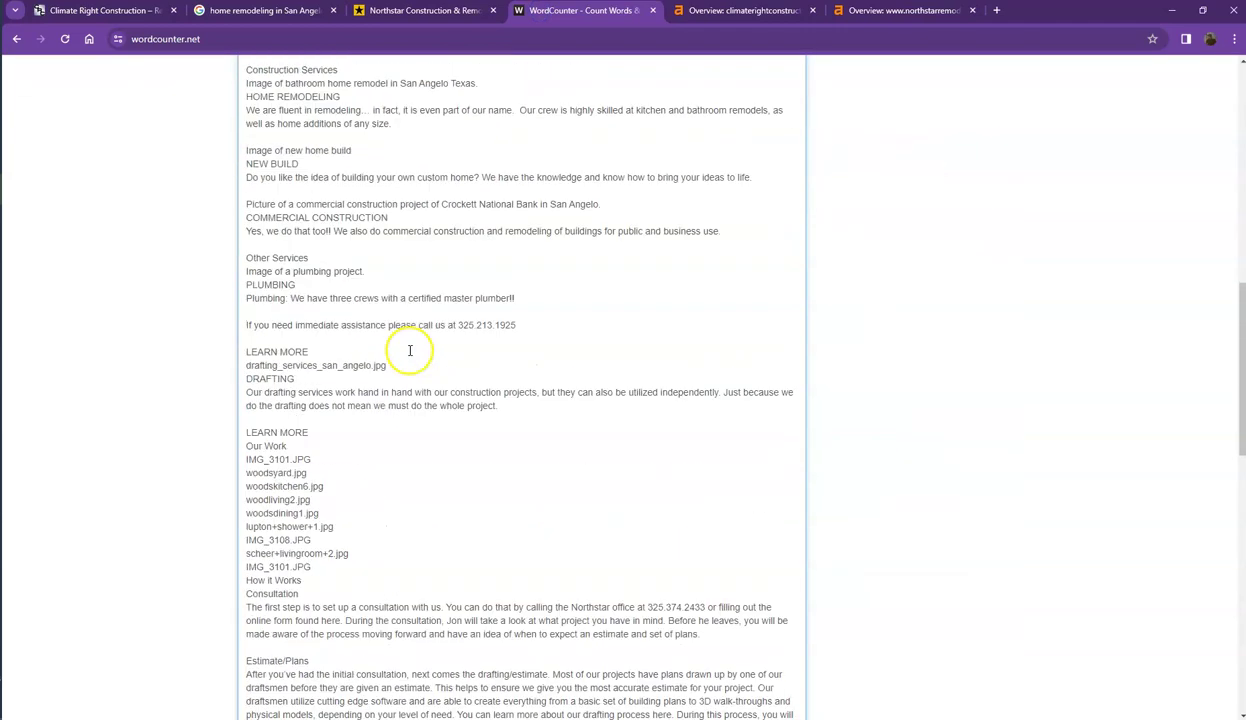
scroll(406, 343, up, 3)
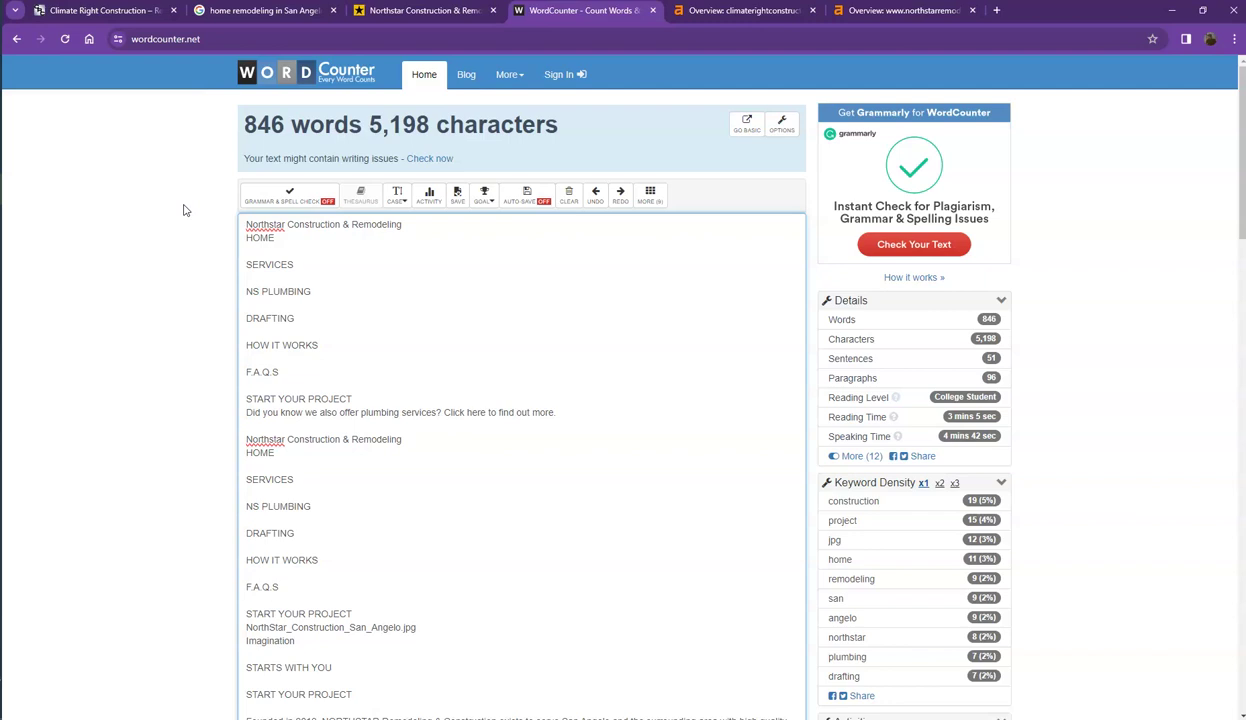
Compare the Ahrefs overviews of climaterightconstruction.com and northstarremodels.com for domain rating, backlinks, referring domains and organic keywords
click(745, 12)
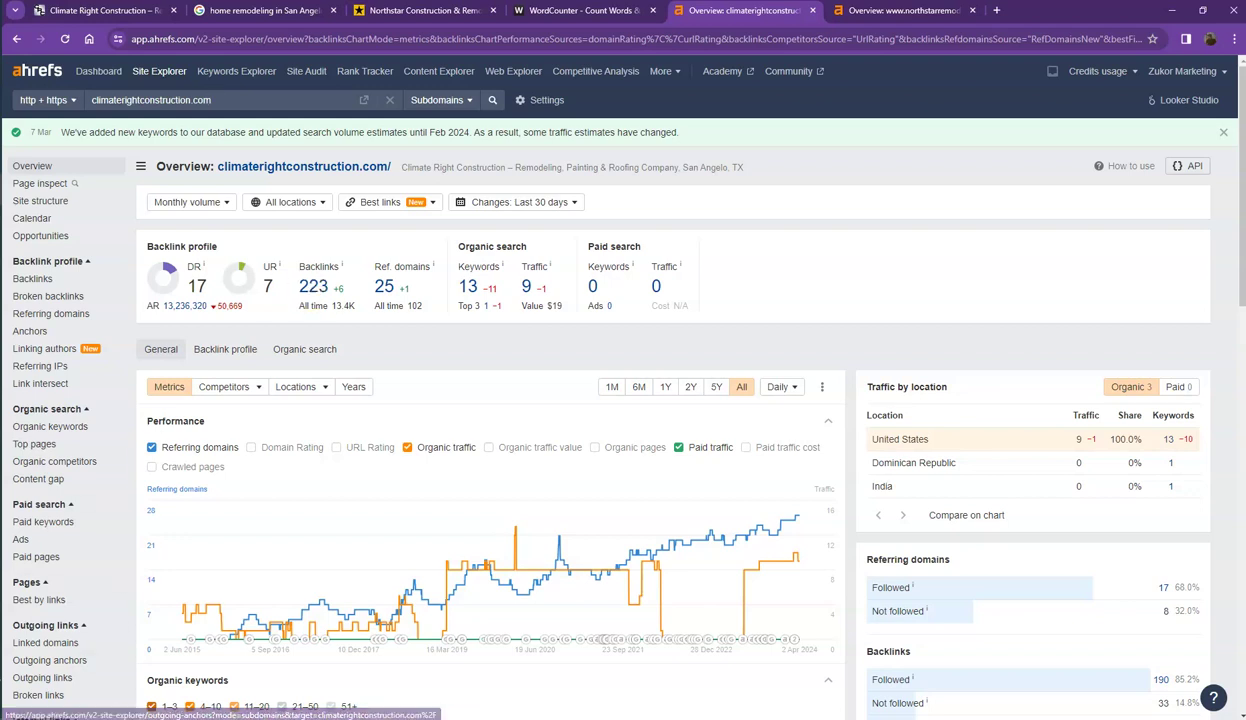
click(335, 303)
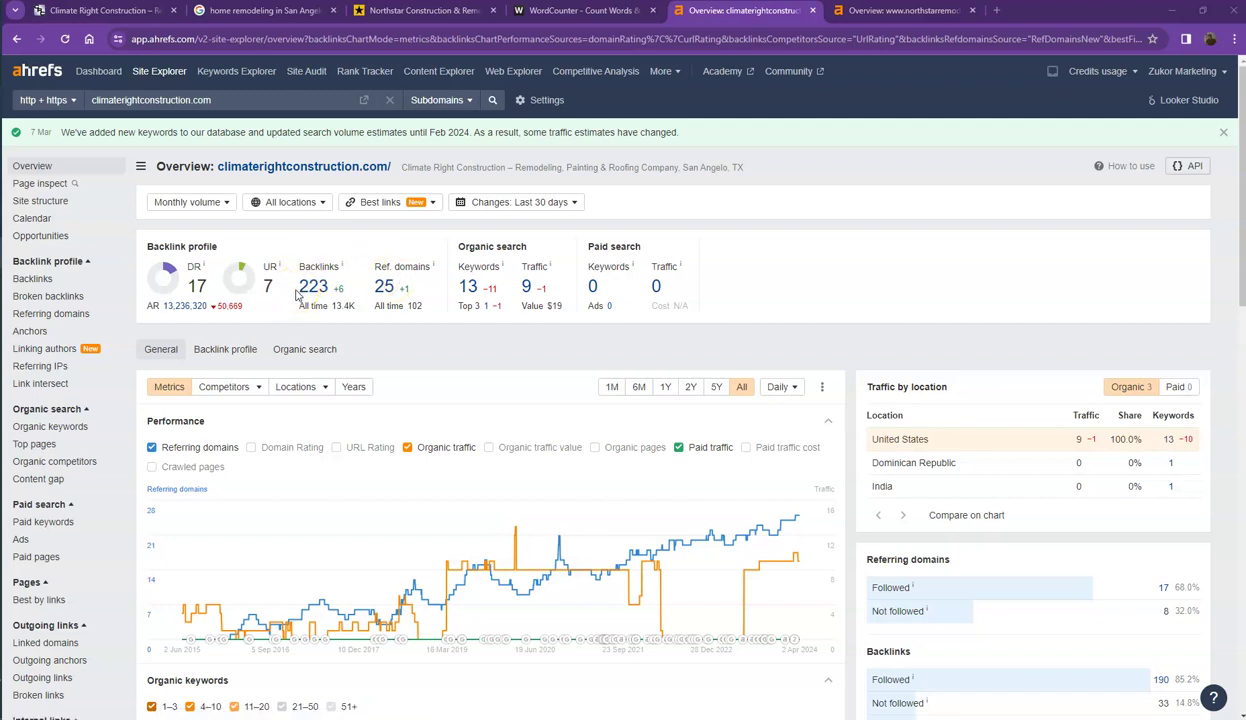
click(903, 12)
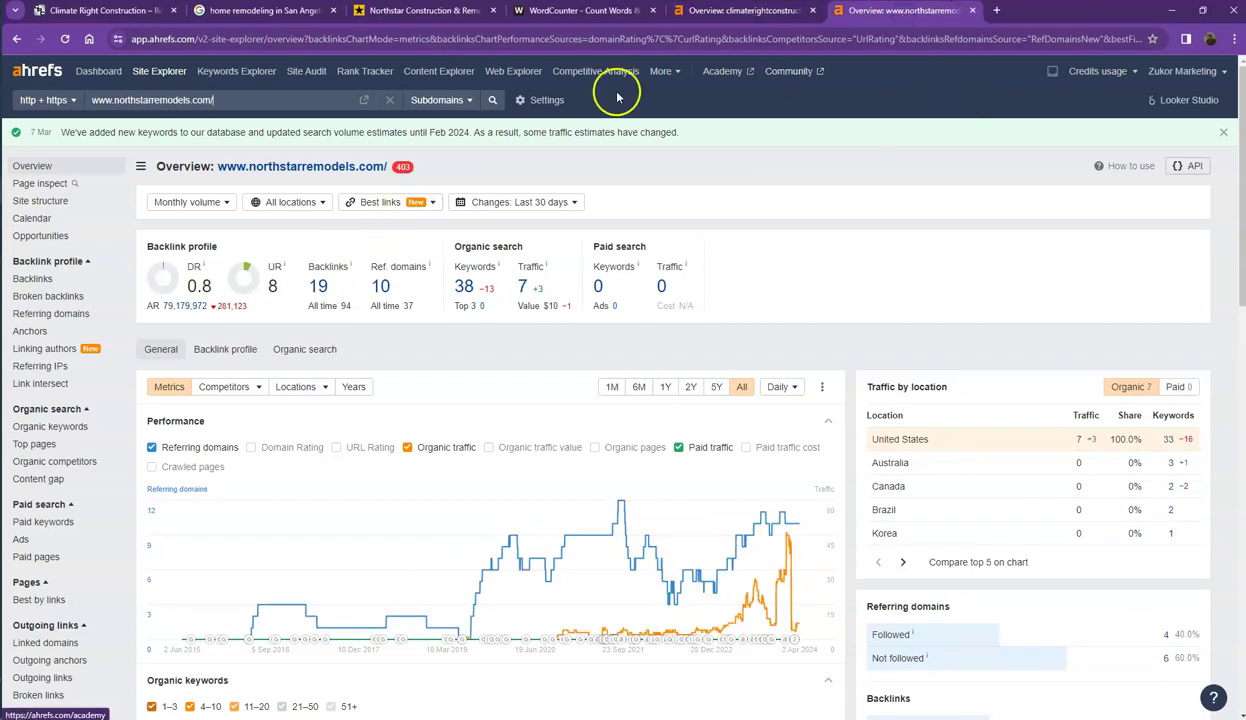
click(708, 14)
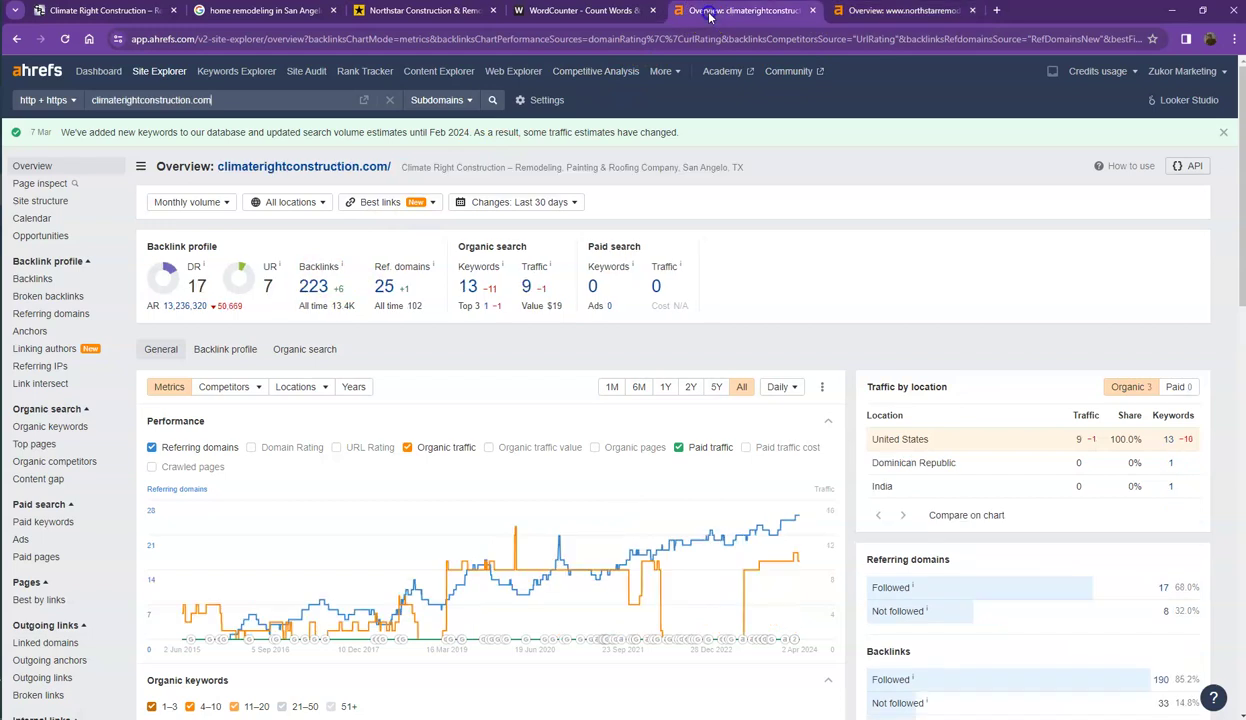
click(865, 12)
click(755, 12)
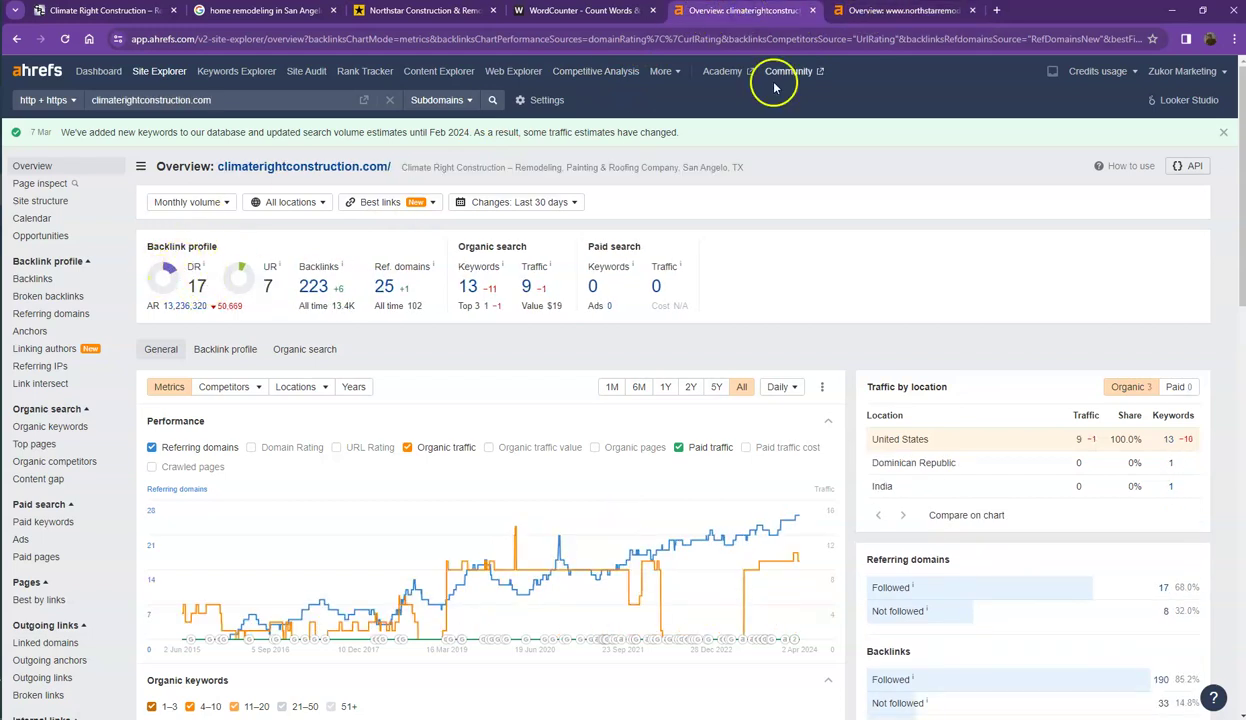
click(878, 10)
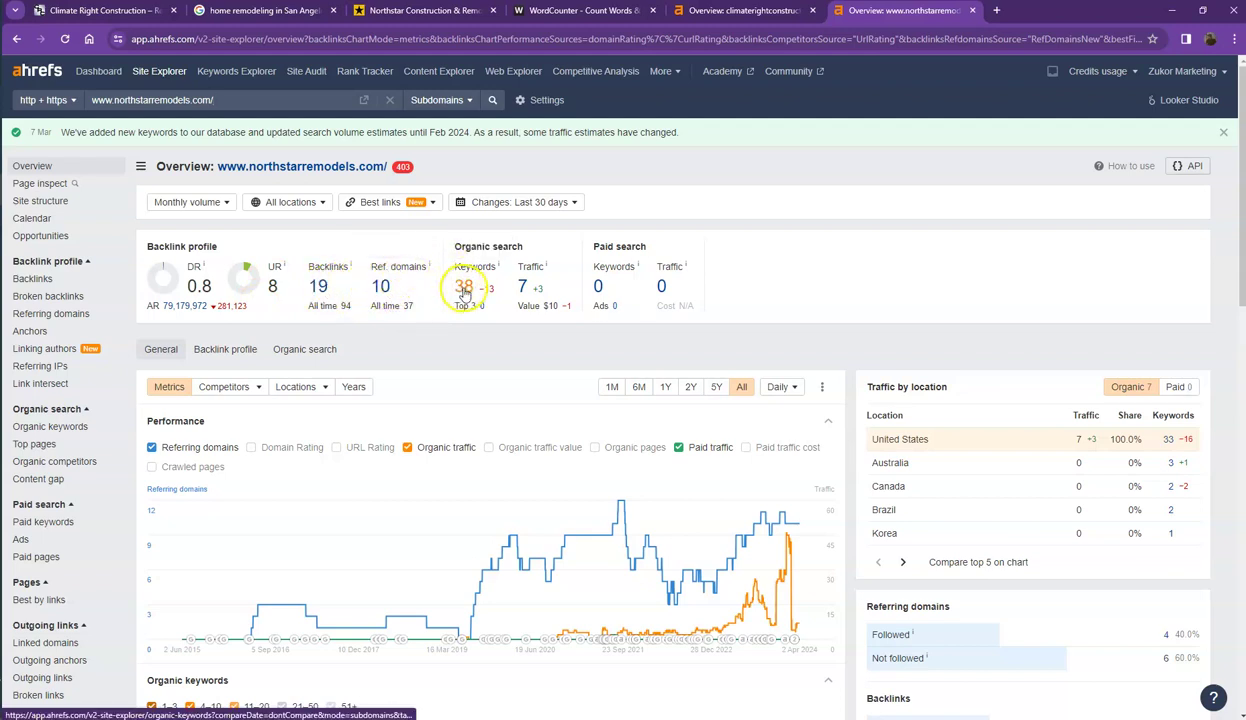
Compare the organic keyword and organic traffic figures of climaterightconstruction.com and northstarremodels.com in their Ahrefs overviews
click(755, 14)
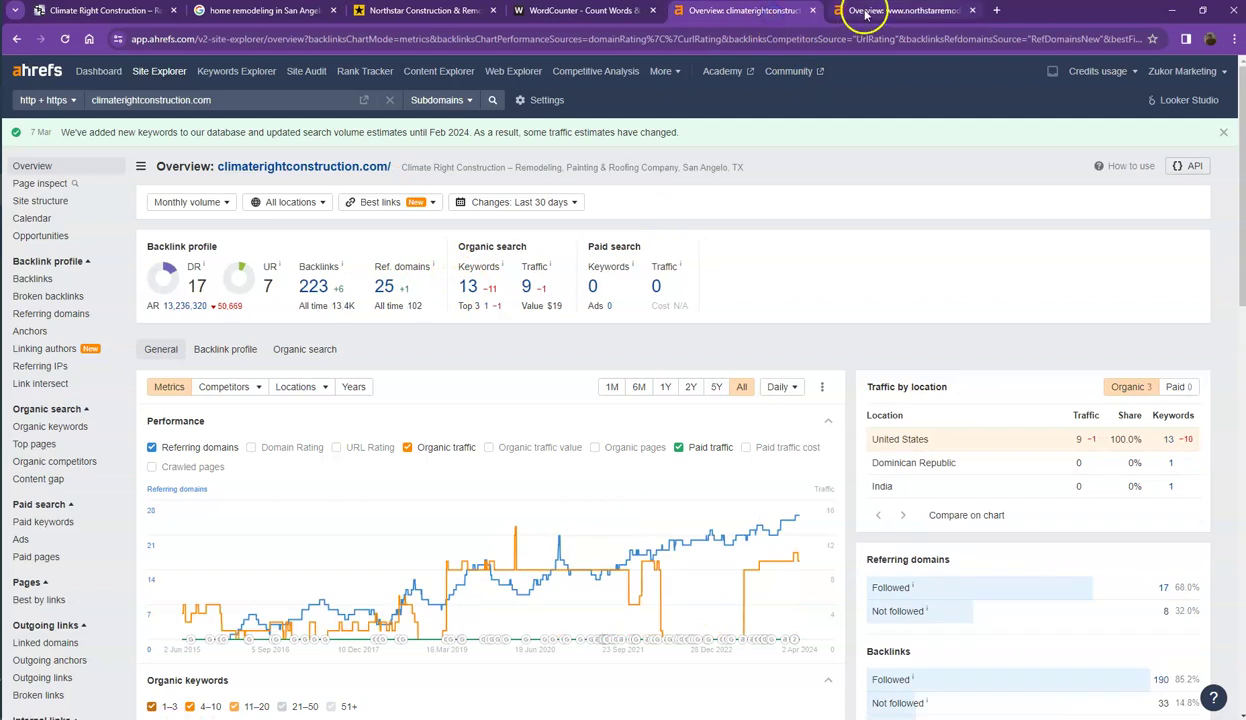
click(866, 14)
click(759, 13)
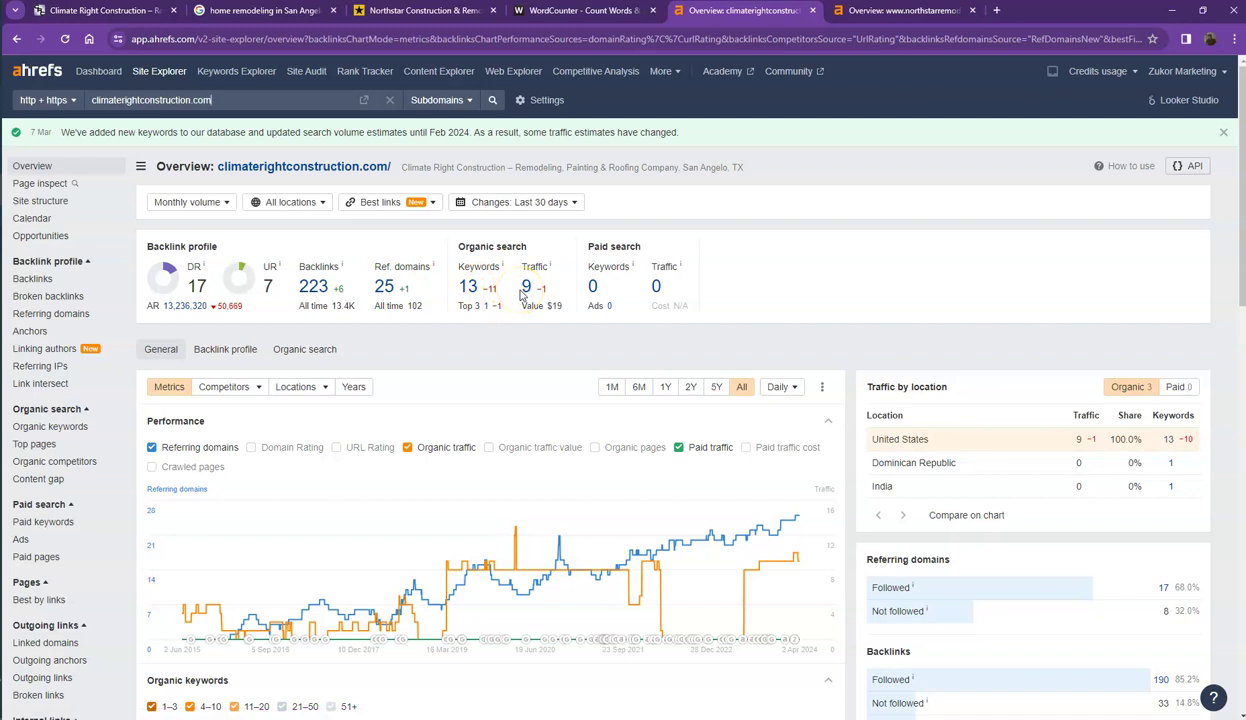
click(850, 12)
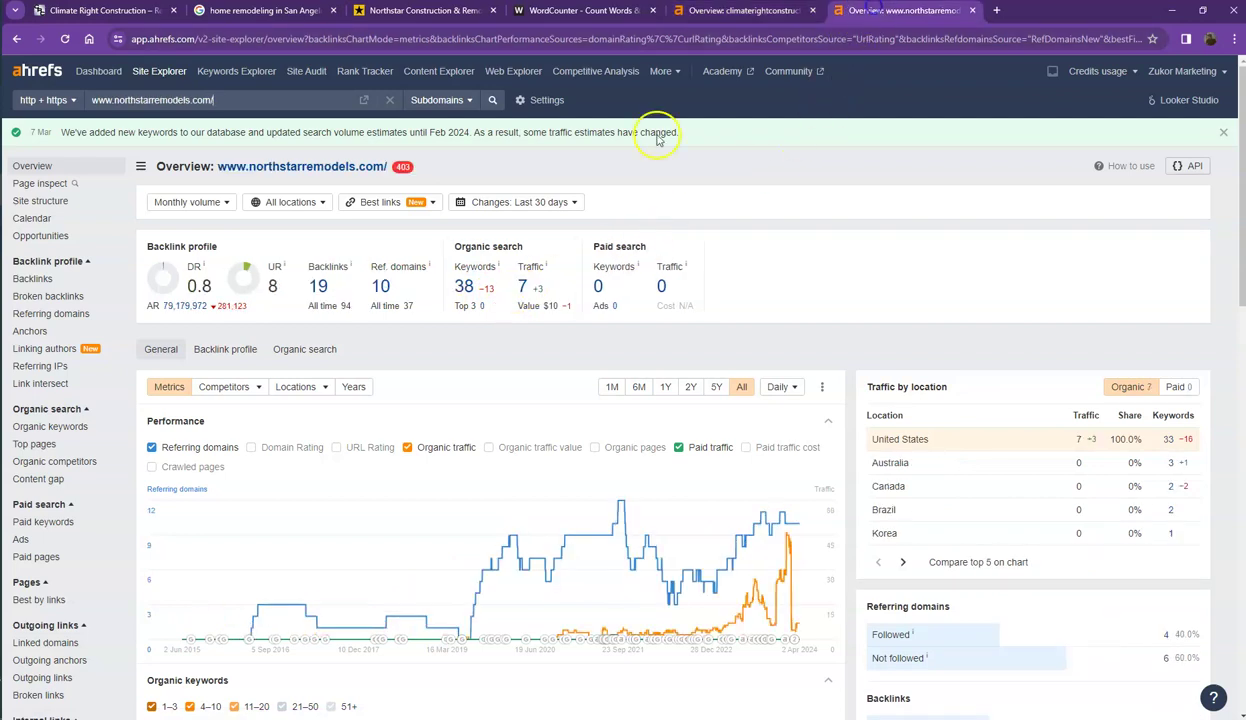
Open the referring domains and organic keywords reports for northstarremodels.com in separate new tabs
right_click(390, 286)
click(440, 299)
right_click(463, 286)
click(535, 301)
Review the complete list of domains linking to northstarremodels.com and close the referring domains report
click(885, 11)
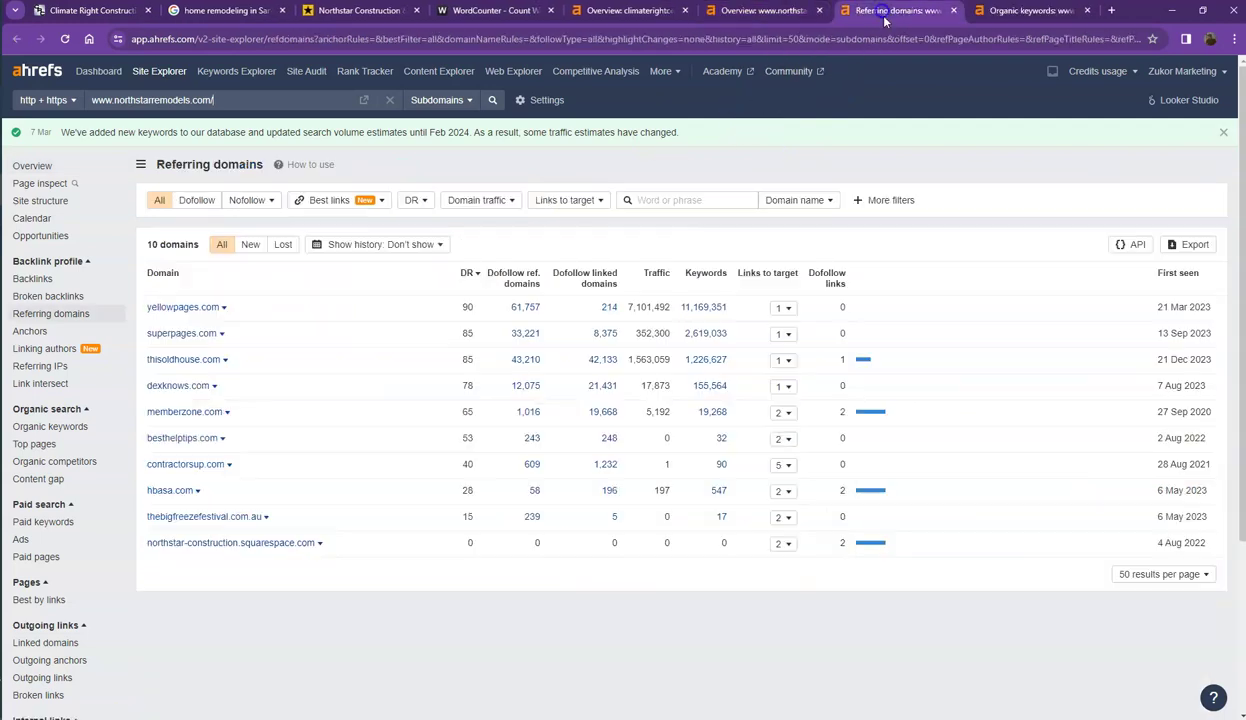
click(1025, 12)
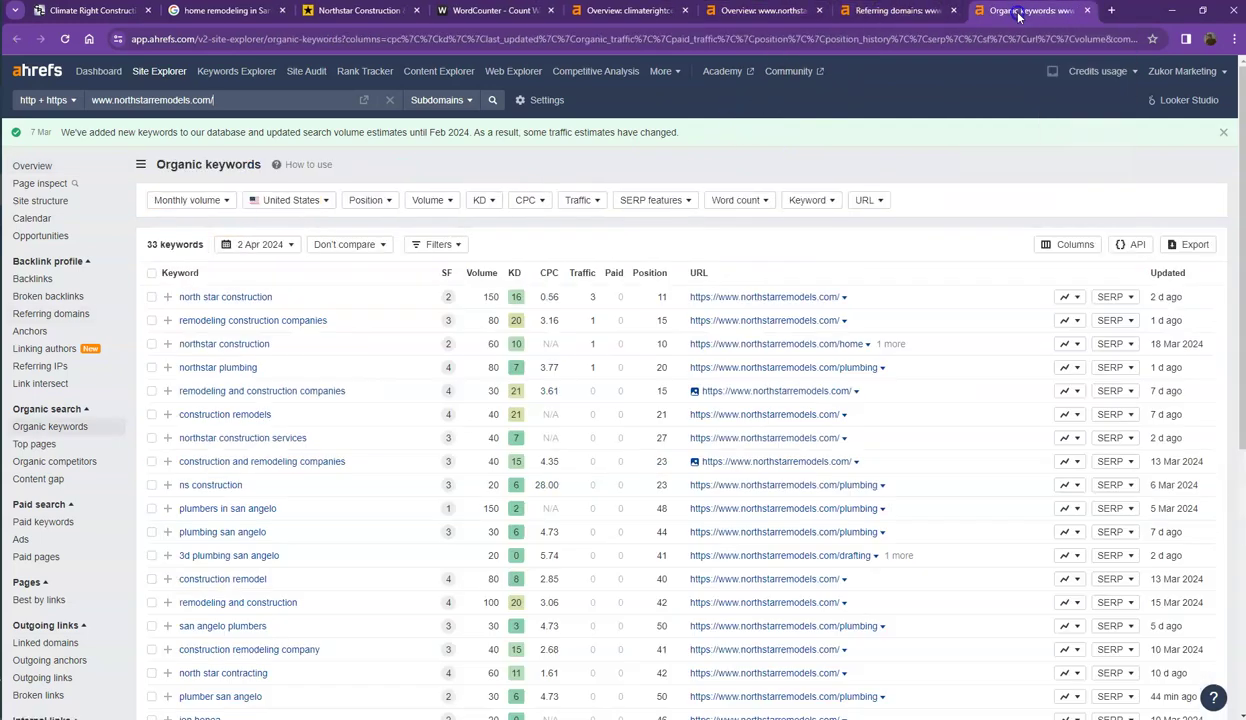
click(908, 12)
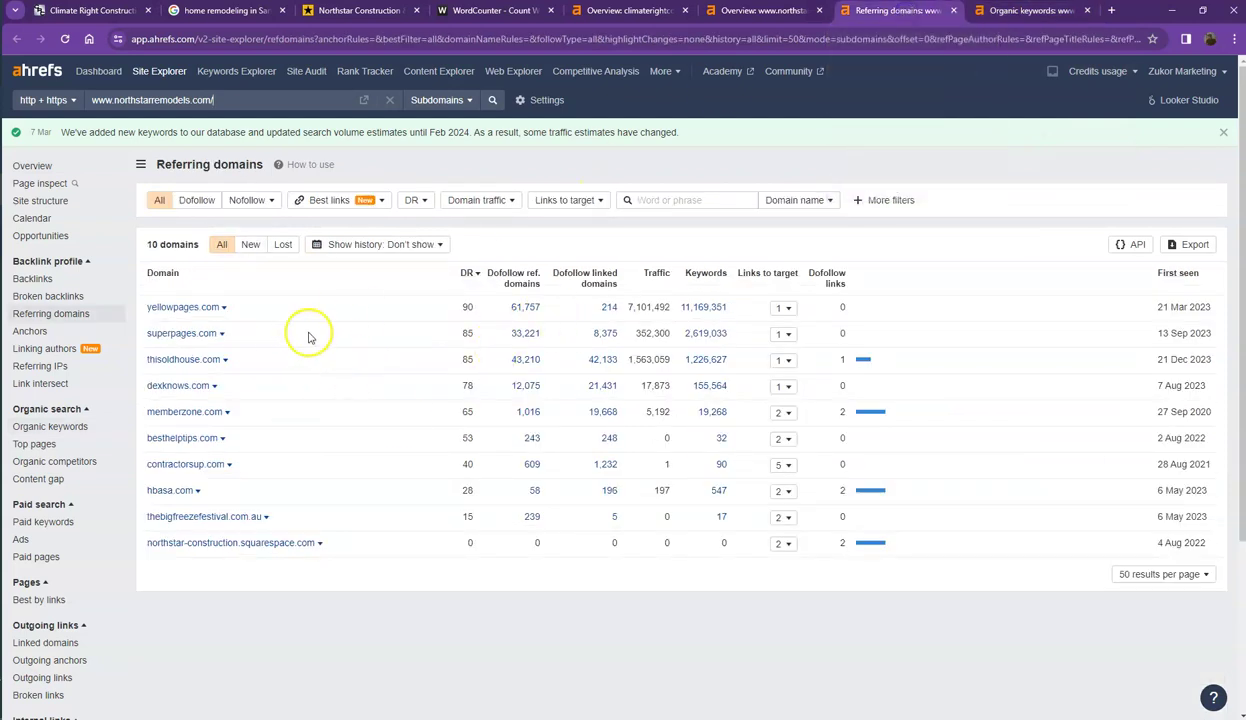
click(221, 246)
click(955, 11)
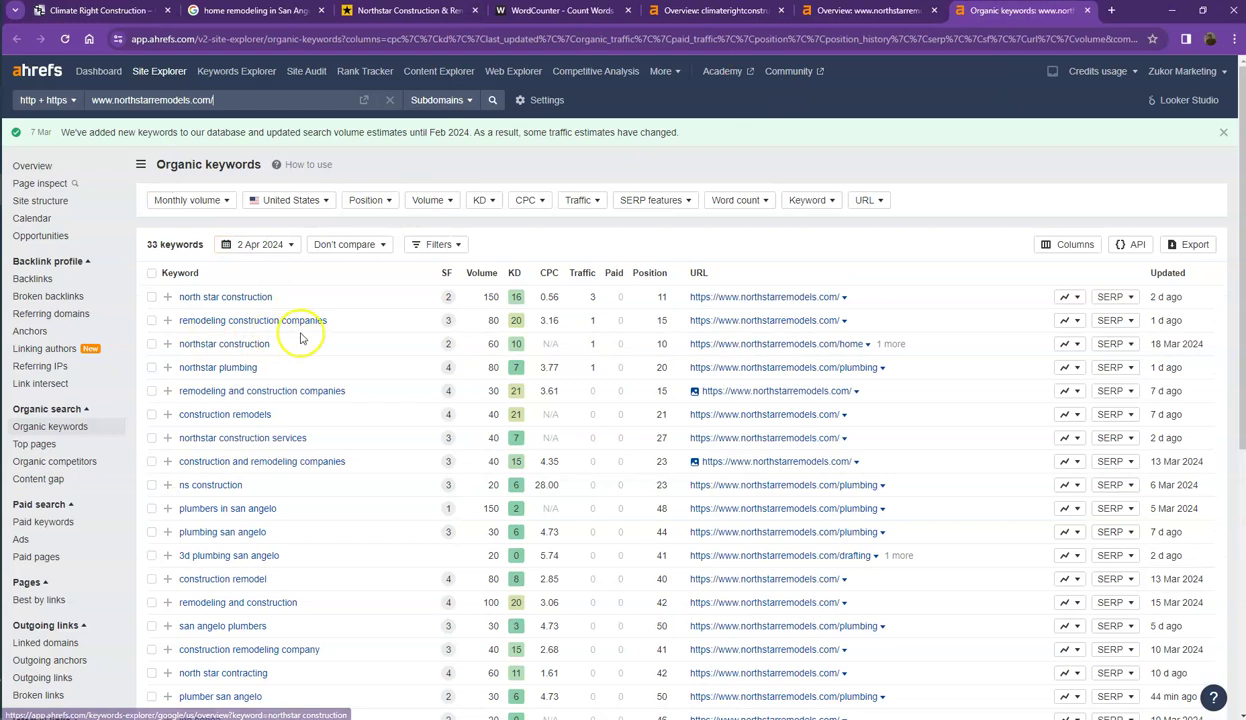
Examine Northstar's organic keywords, checking search volumes for "plumbers in san angelo", "north star plumbing" and "remodeling construction", and close the report
scroll(323, 333, down, 5)
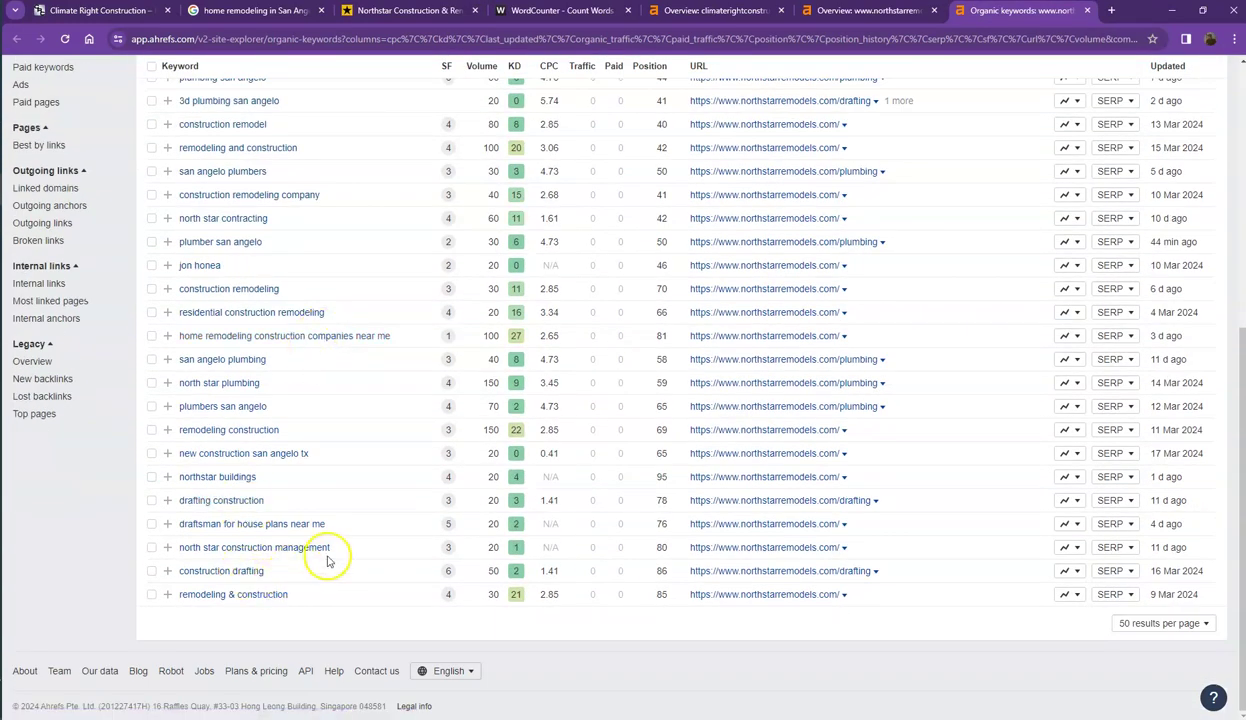
scroll(325, 550, up, 1)
scroll(327, 561, up, 4)
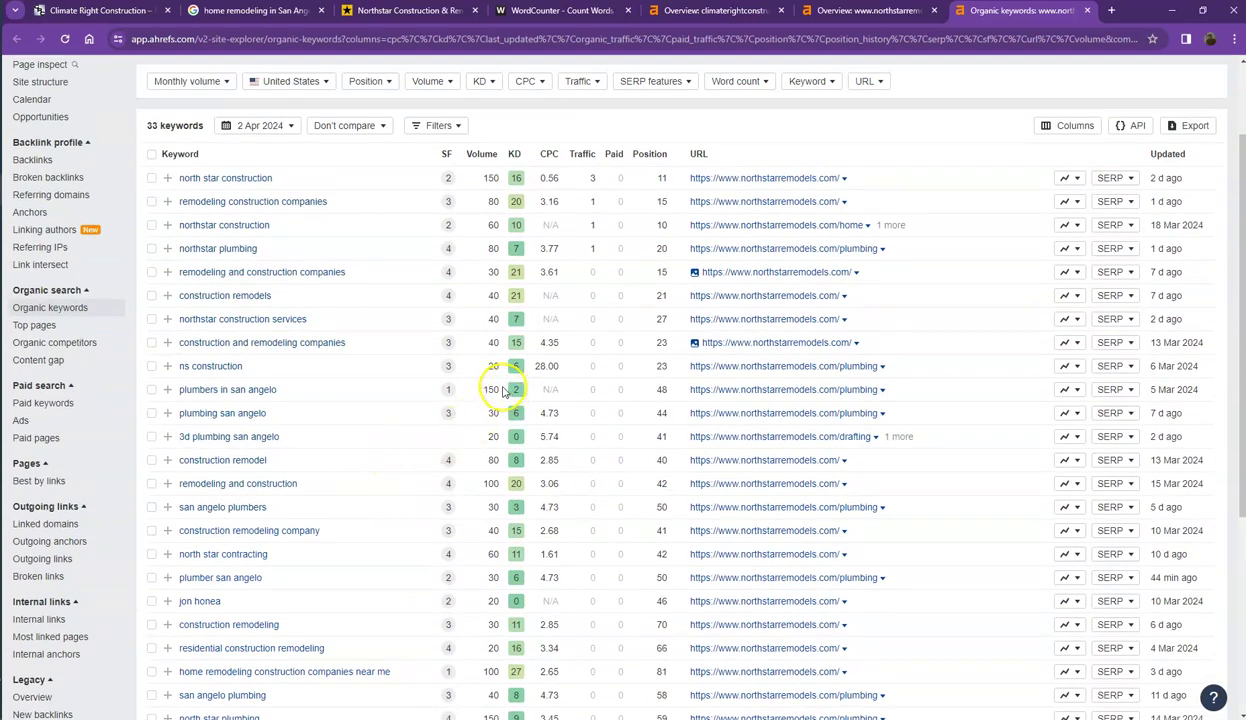
drag(500, 389, 170, 392)
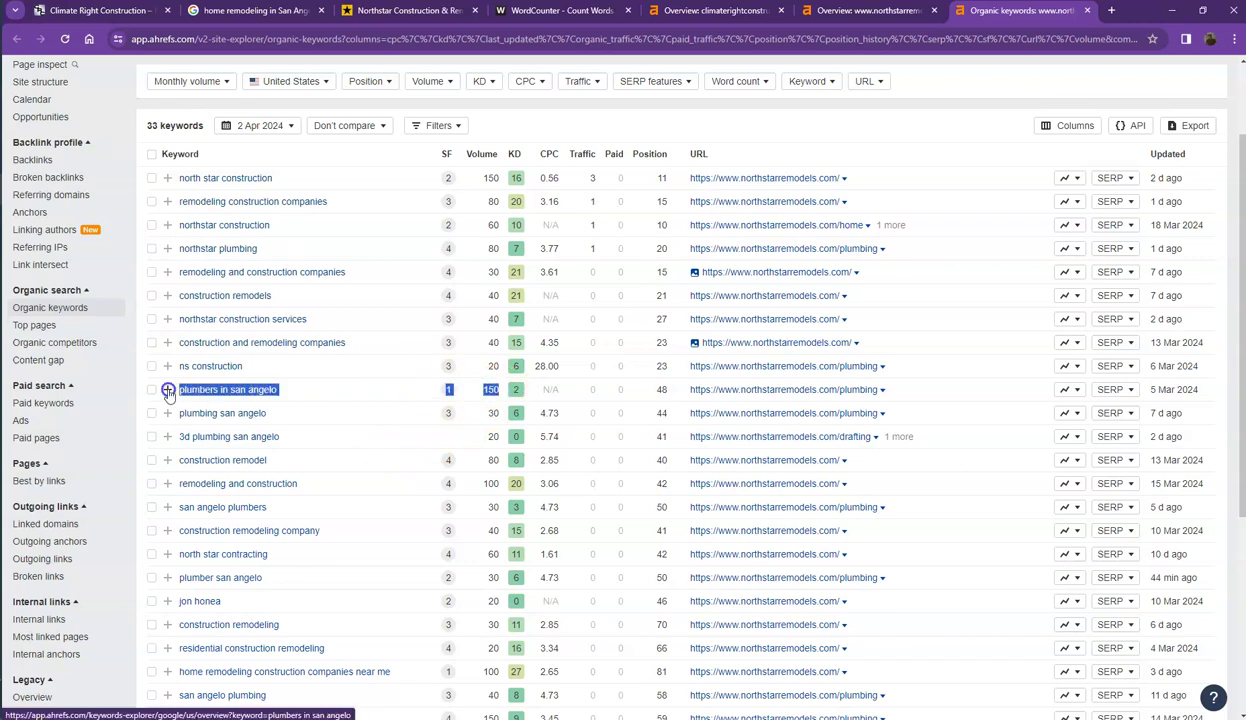
click(357, 392)
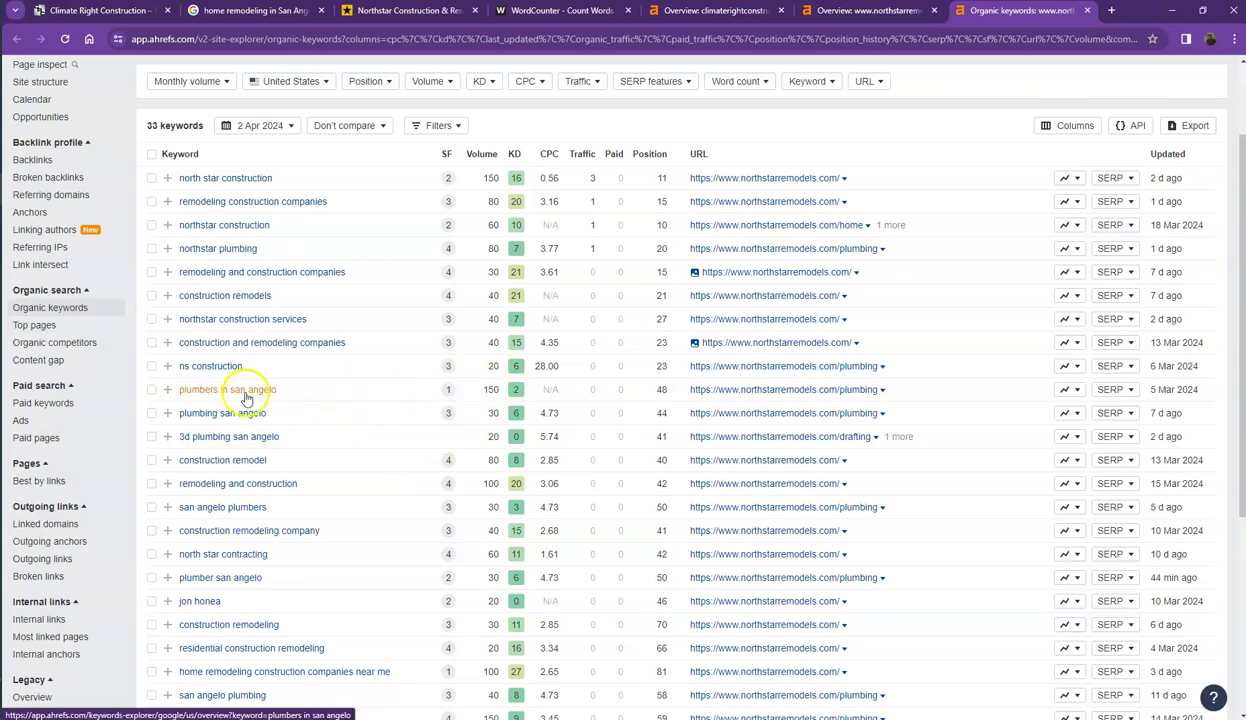
scroll(338, 460, down, 3)
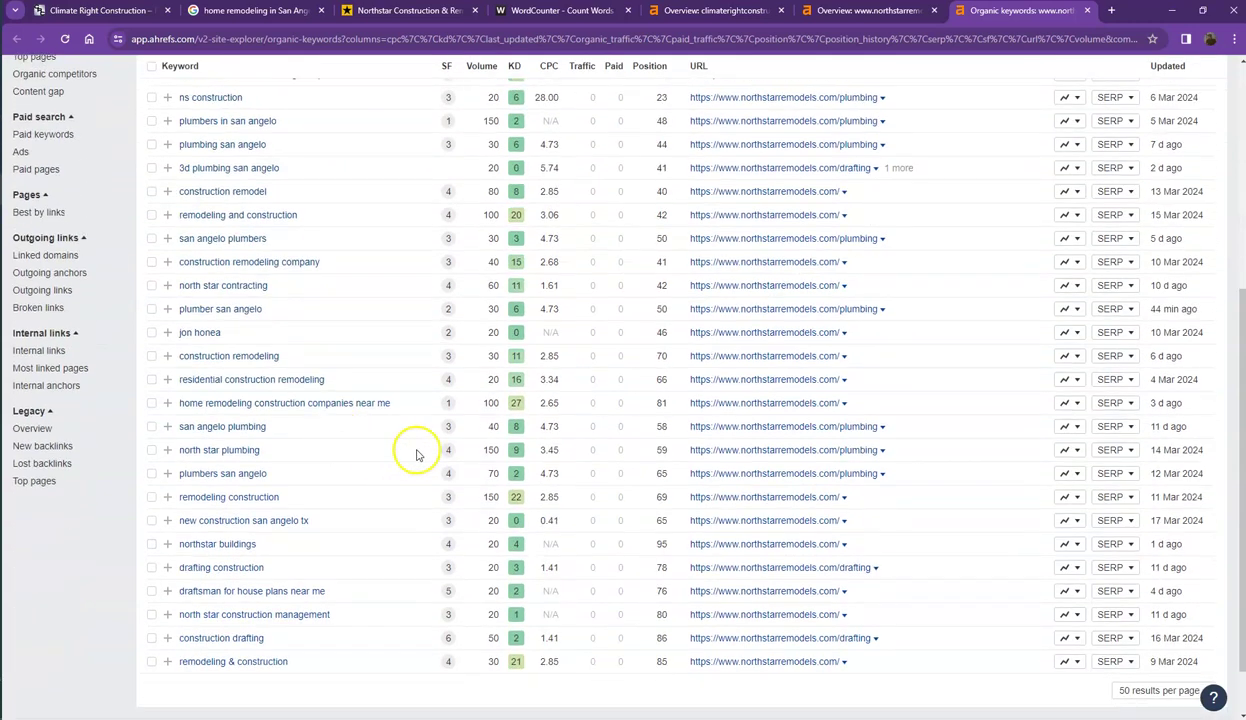
double_click(490, 450)
drag(429, 459, 175, 450)
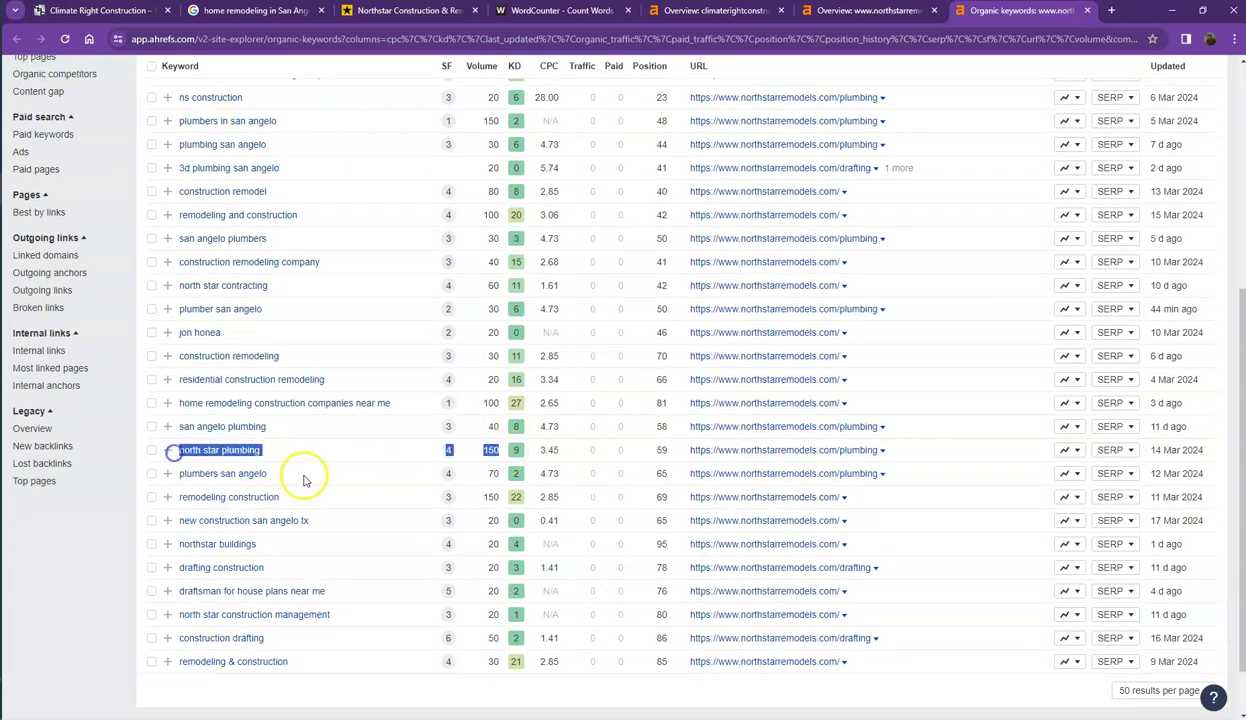
drag(503, 500, 172, 490)
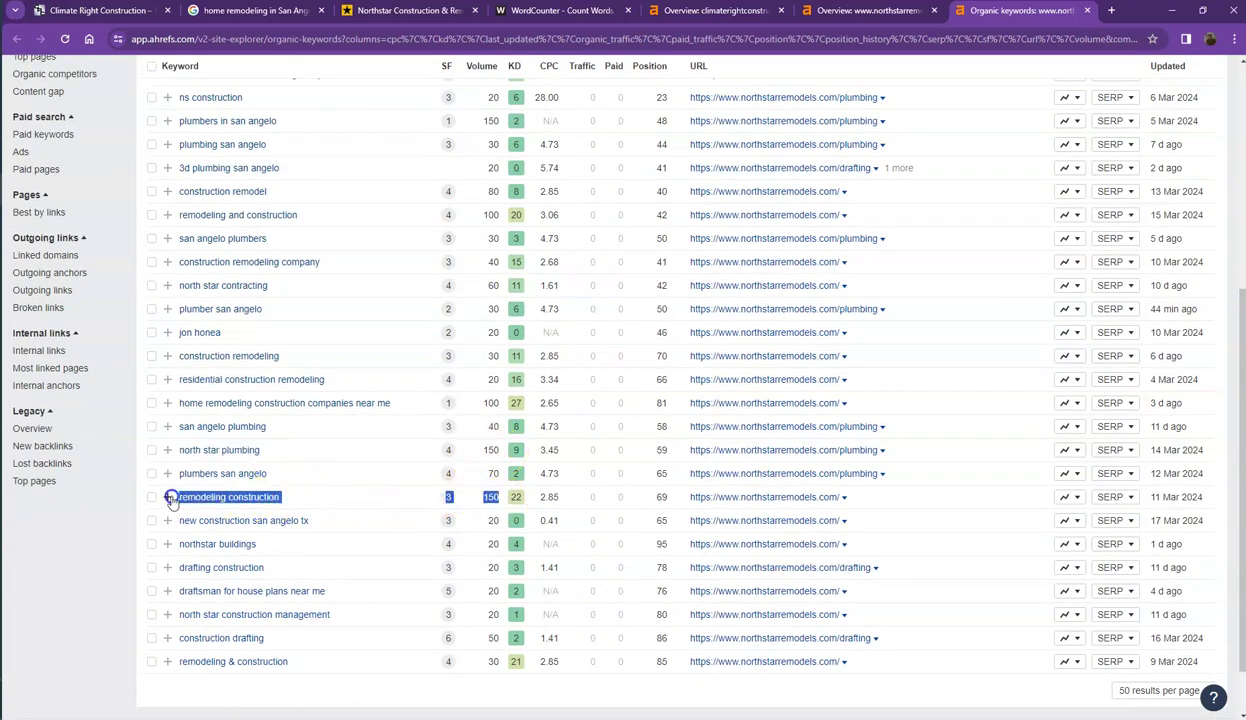
click(356, 497)
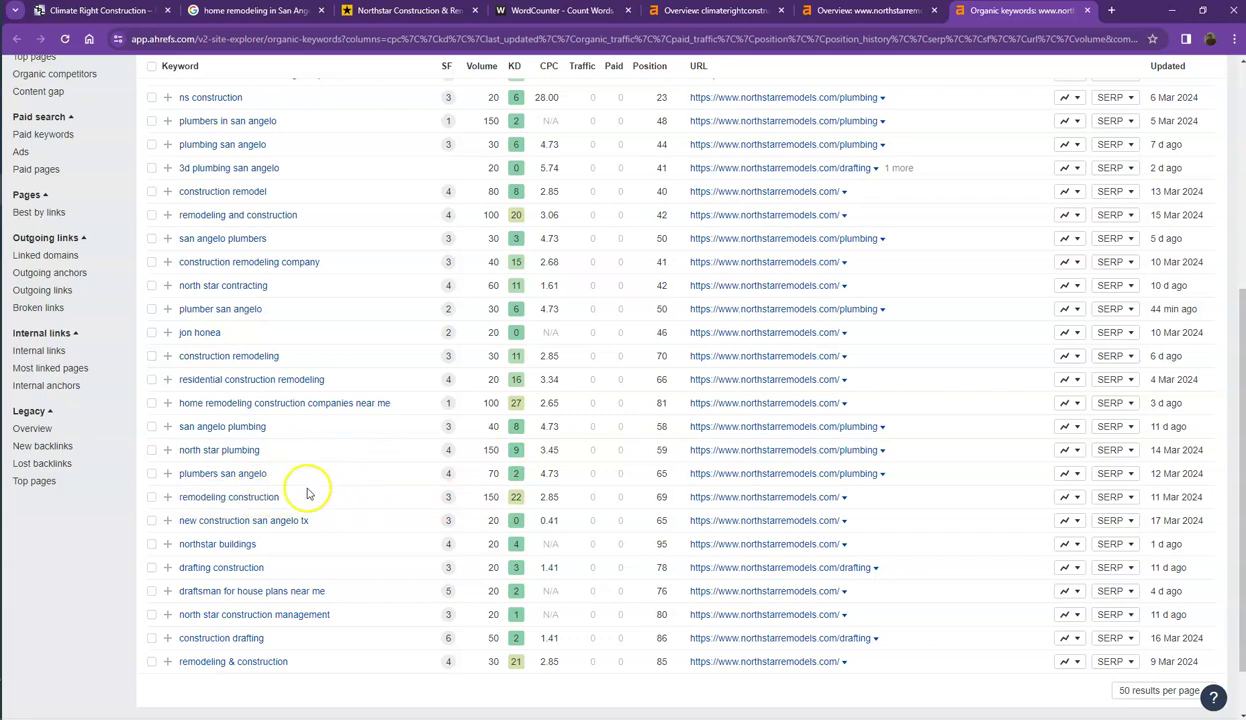
click(1088, 12)
Check the file name of the Superior Kitchen & Bathroom Remodeling image on the Climate Right homepage without saving it
click(108, 11)
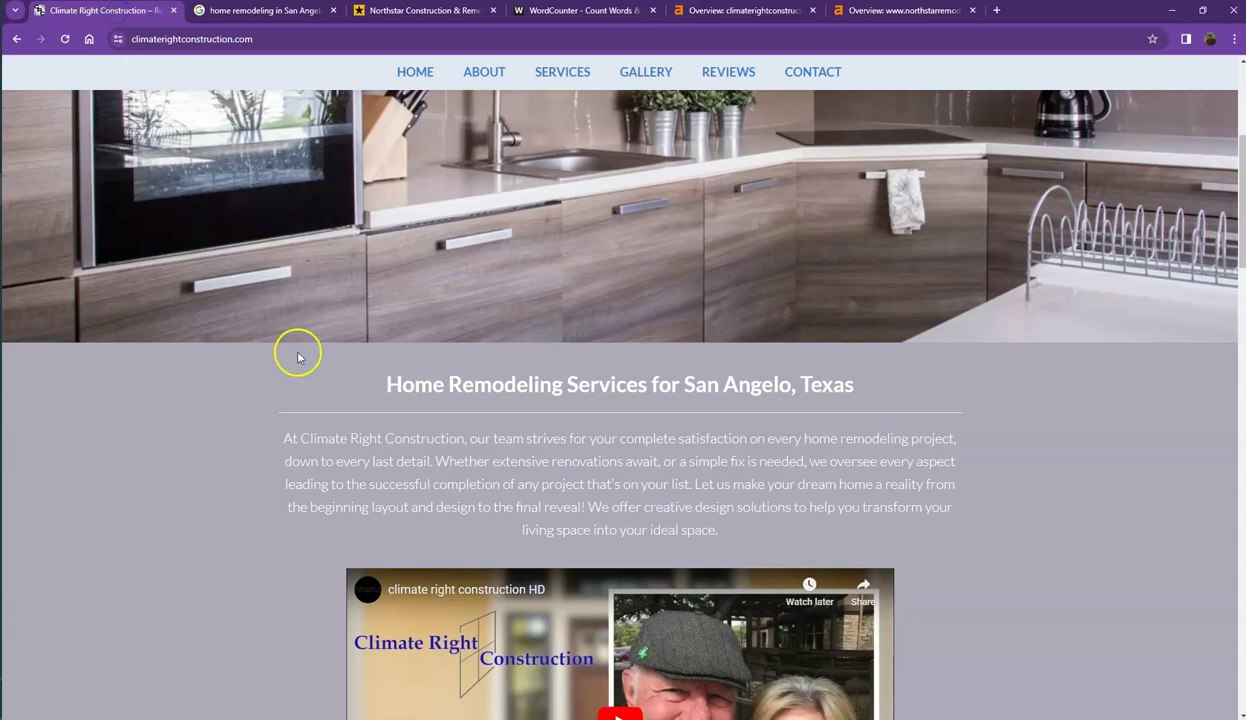
scroll(236, 406, down, 7)
scroll(224, 406, down, 1)
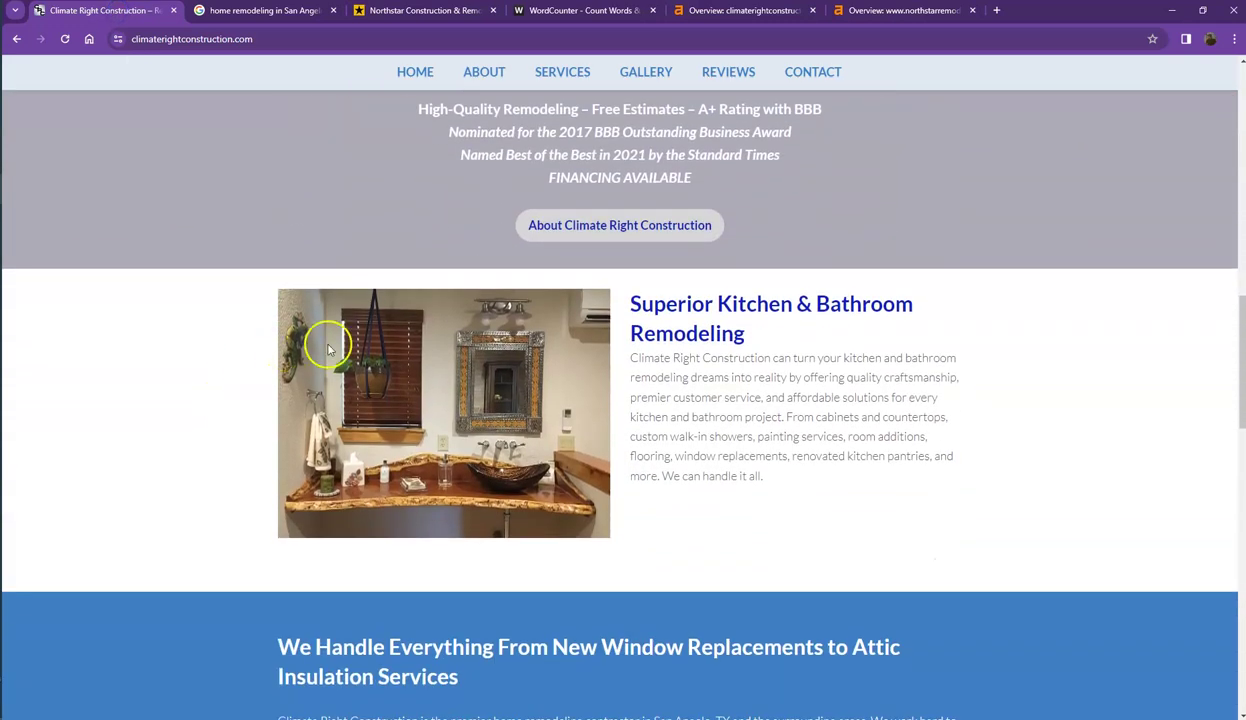
right_click(396, 343)
click(430, 374)
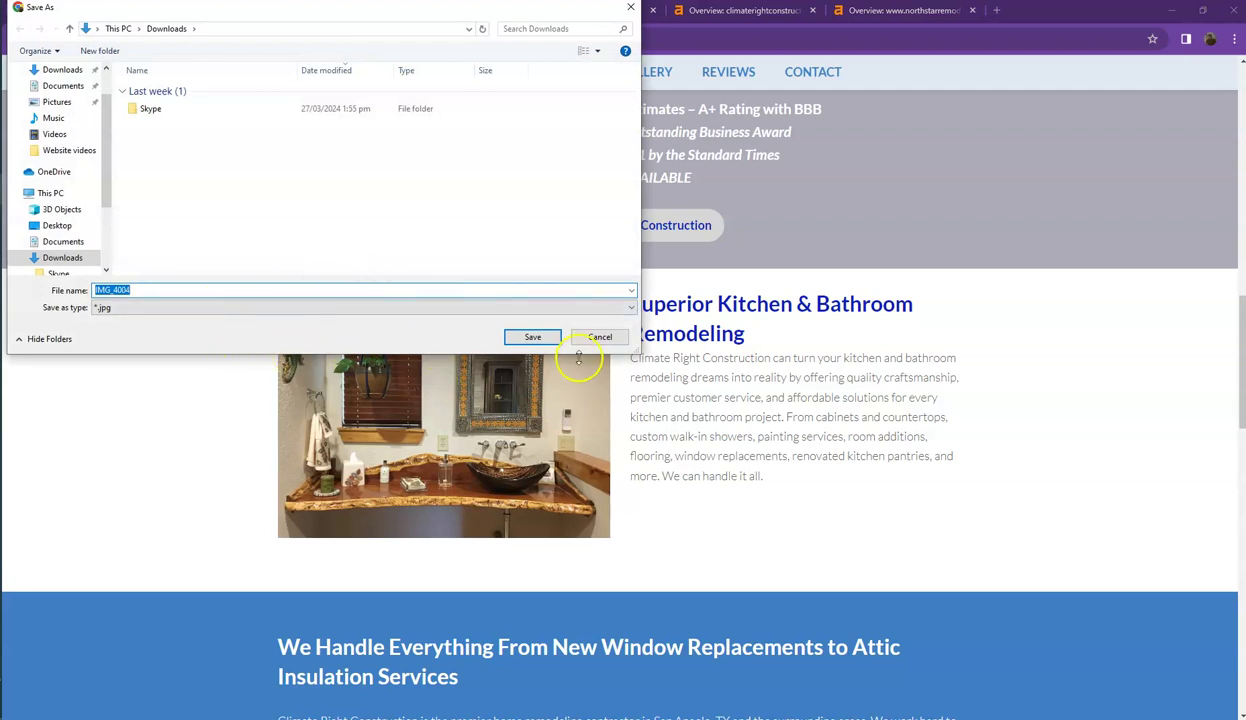
click(603, 337)
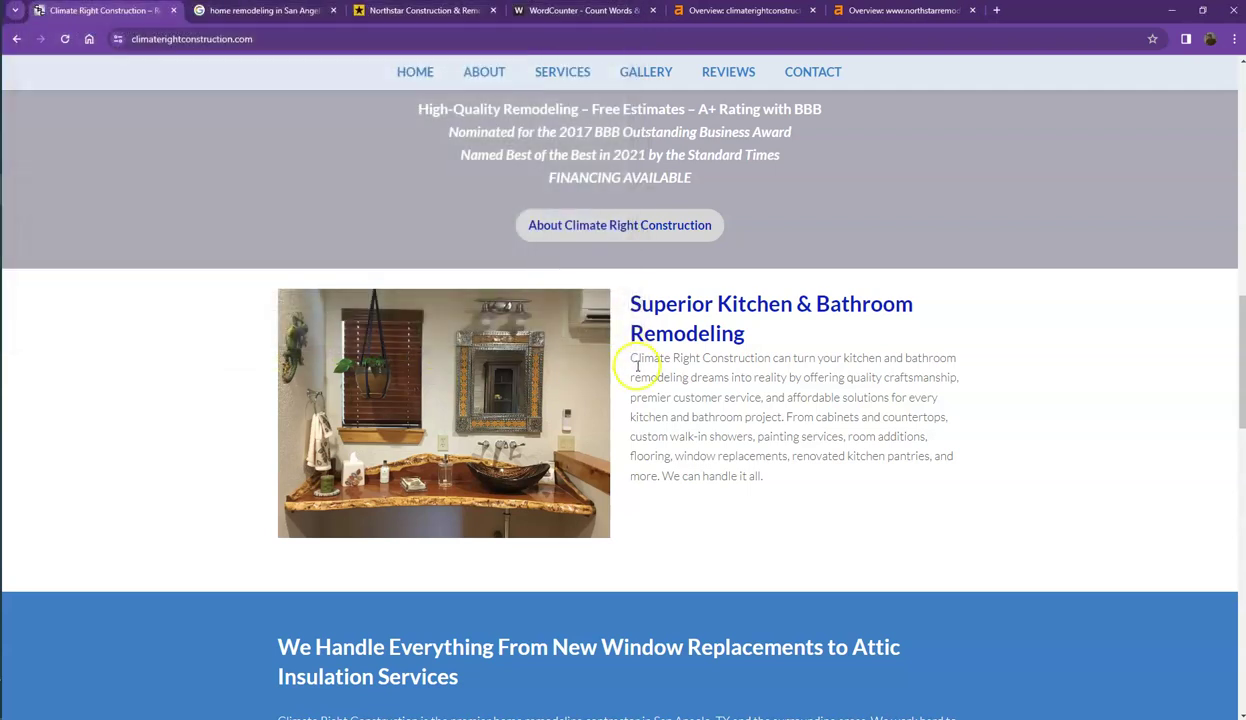
Check the file name of the Kitchen Remodeling service card image without saving it
scroll(637, 366, down, 6)
right_click(375, 387)
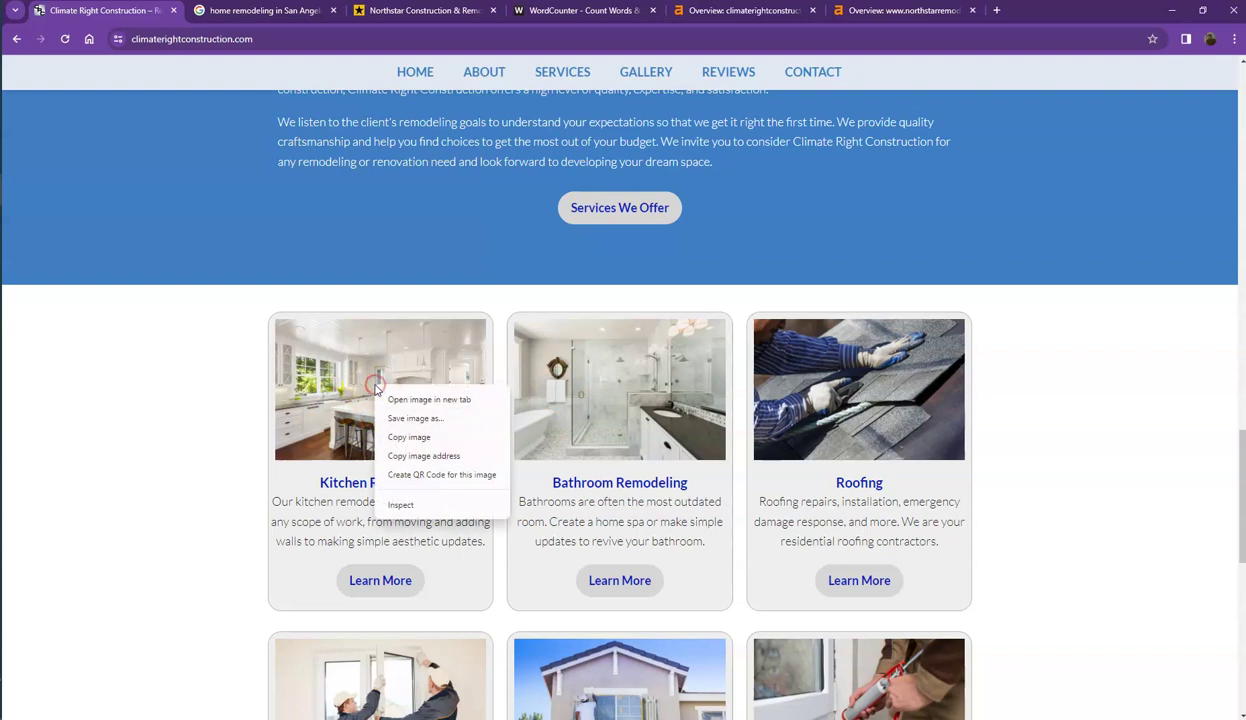
click(400, 418)
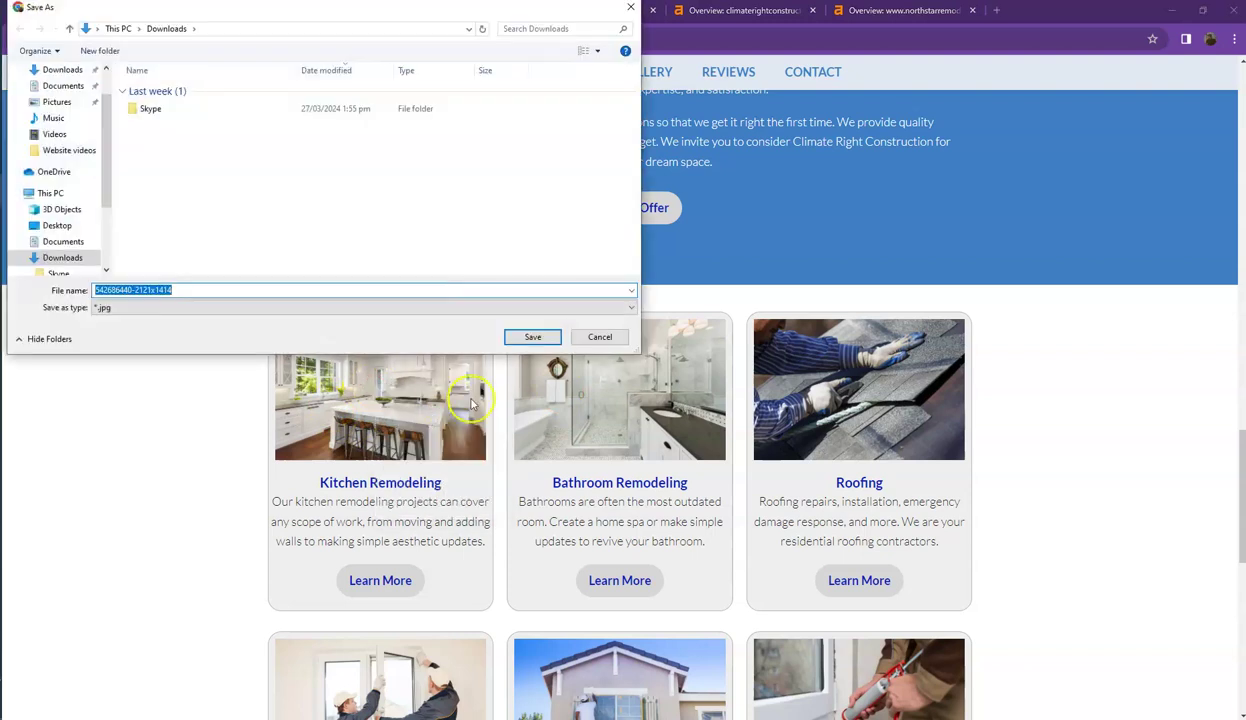
click(604, 337)
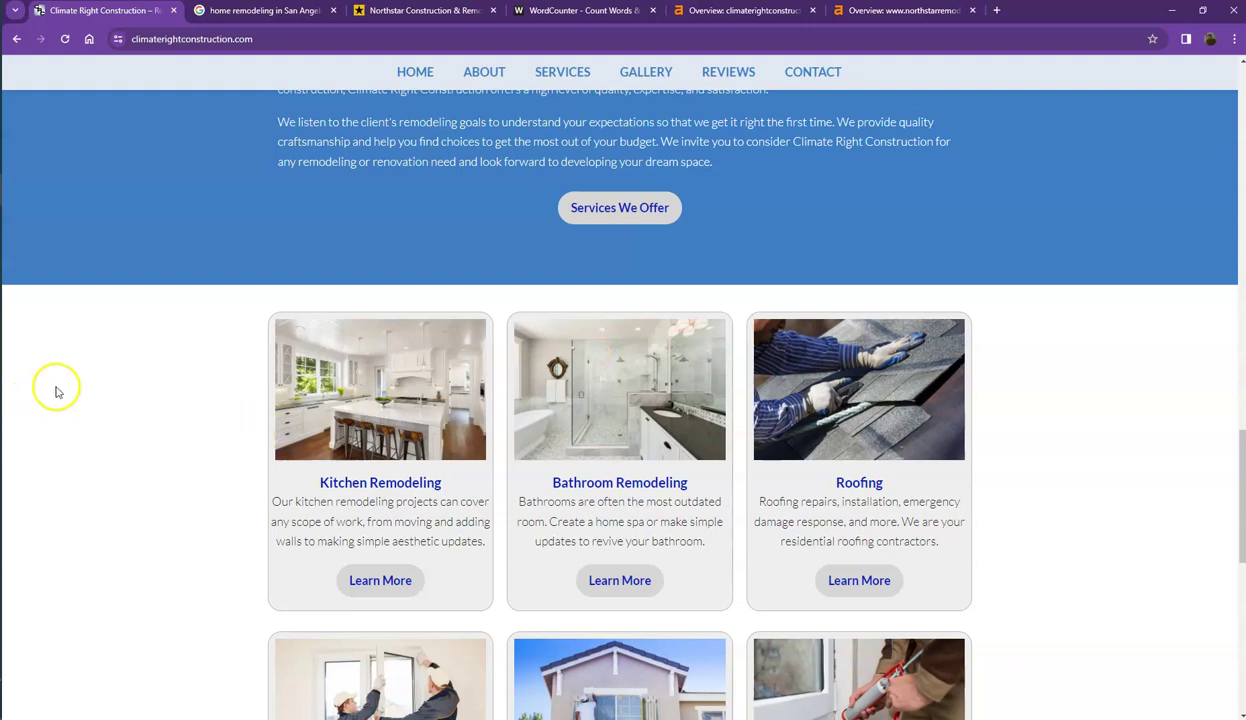
Copy all text from the Climate Right homepage and replace the WordCounter text with it to check its word count
scroll(118, 416, down, 5)
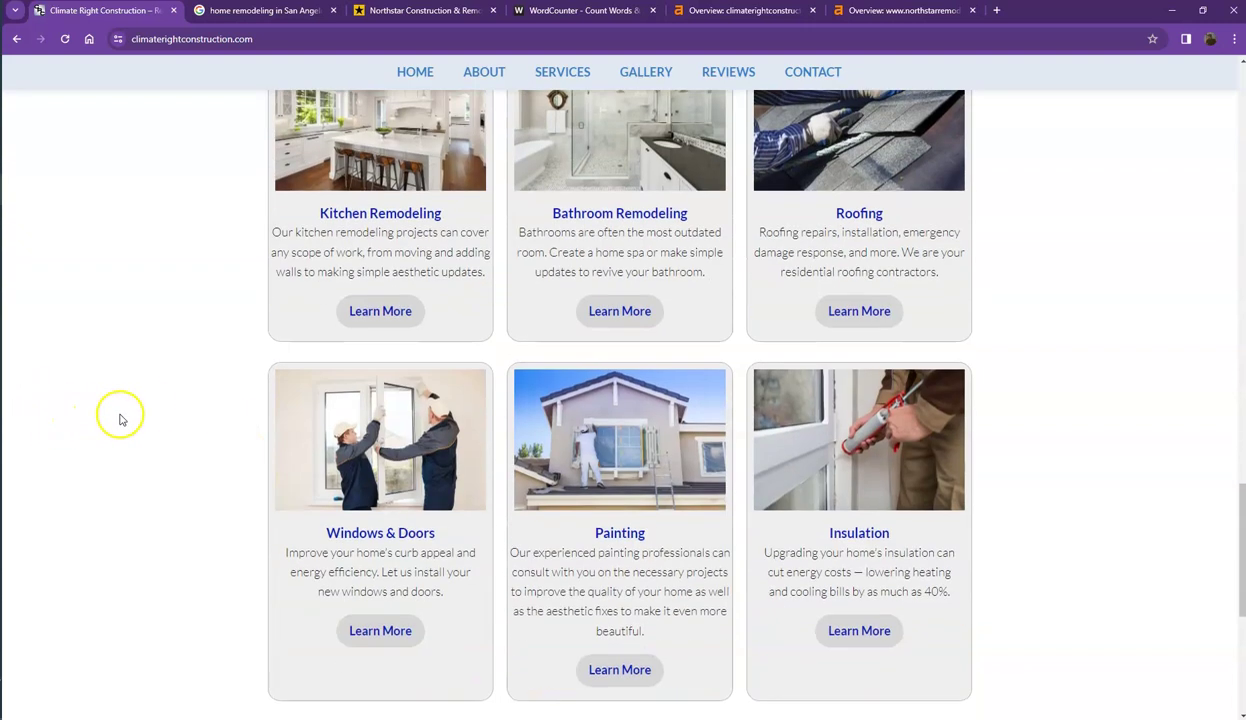
scroll(124, 421, down, 2)
scroll(160, 418, up, 4)
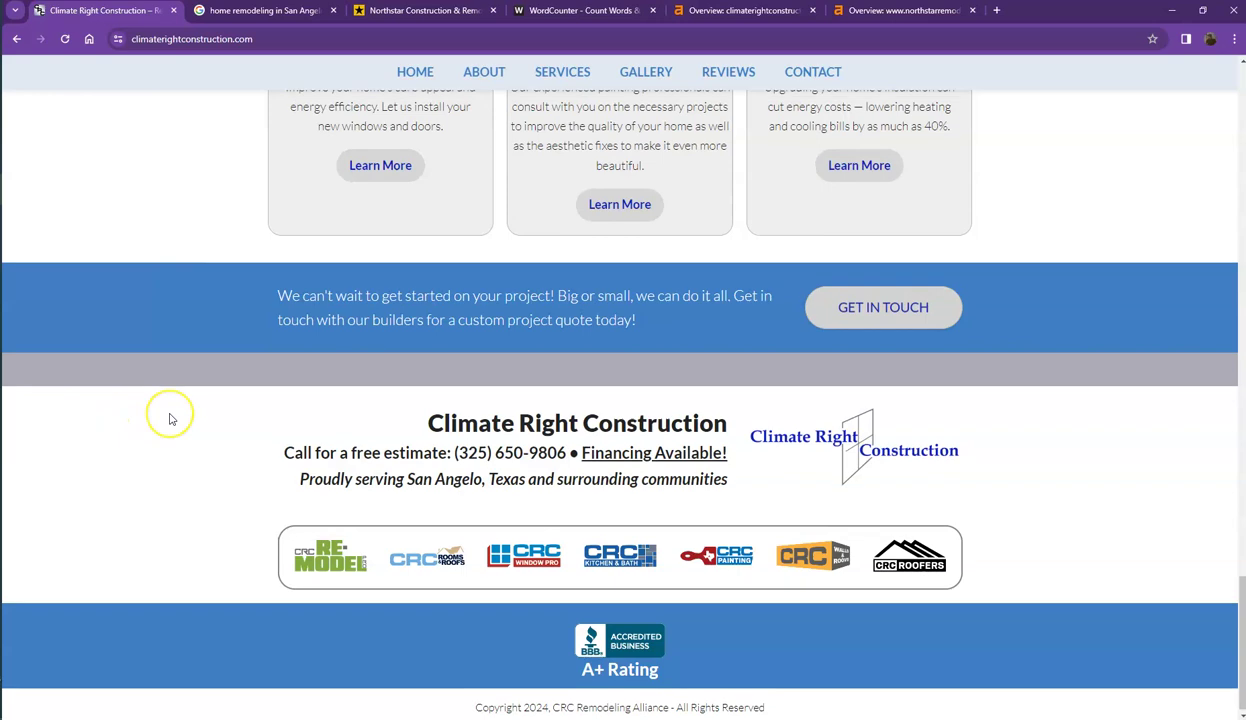
scroll(170, 418, up, 8)
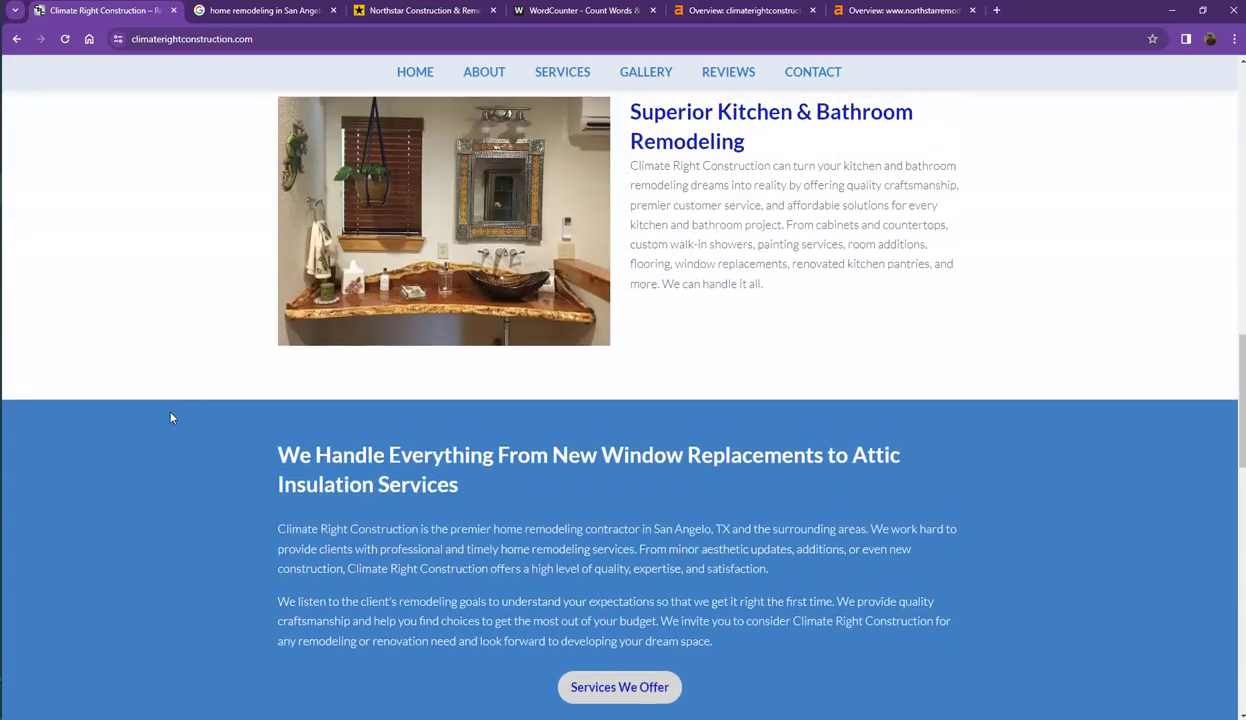
scroll(253, 370, up, 7)
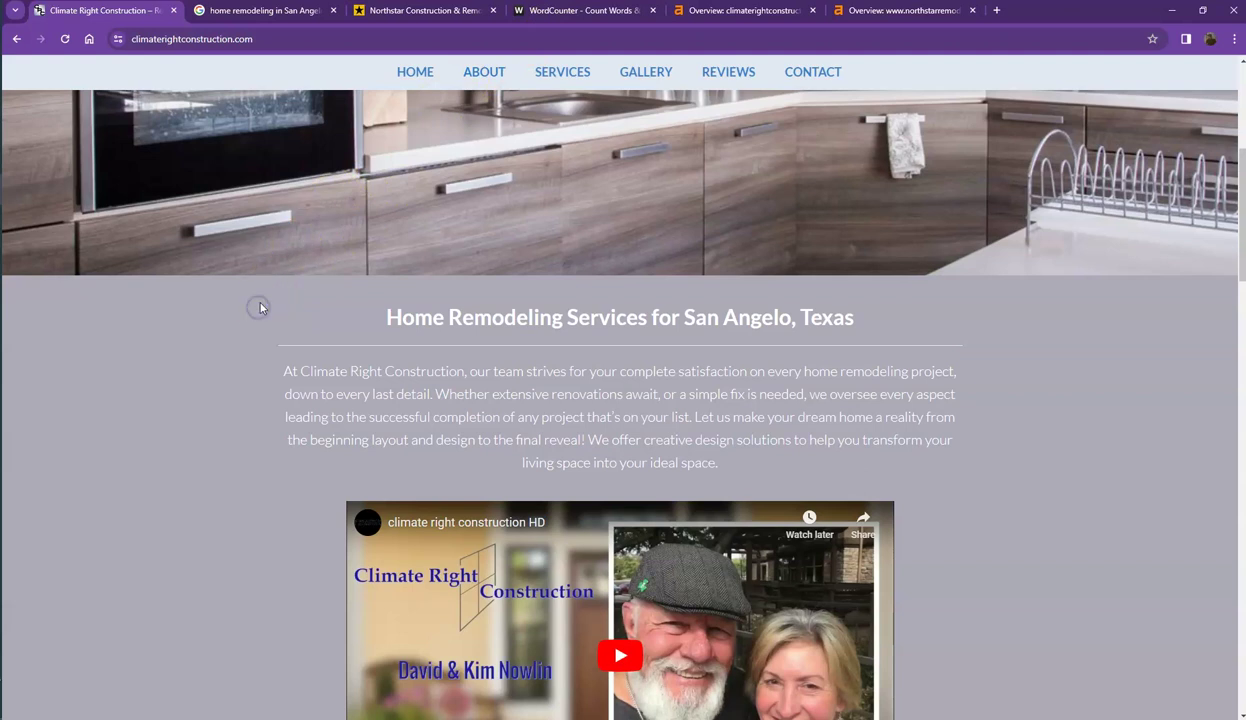
key(ctrl+a)
click(548, 11)
click(408, 243)
key(ctrl+a)
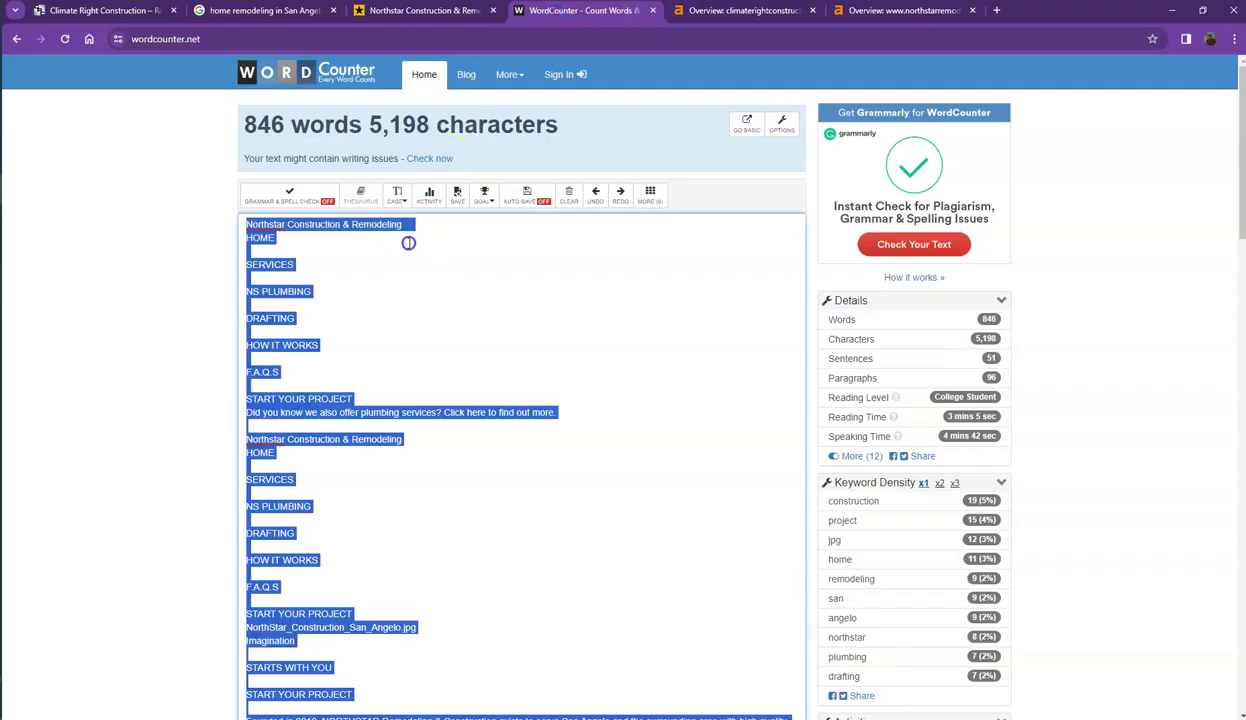
key(ctrl+v)
scroll(400, 290, up, 10)
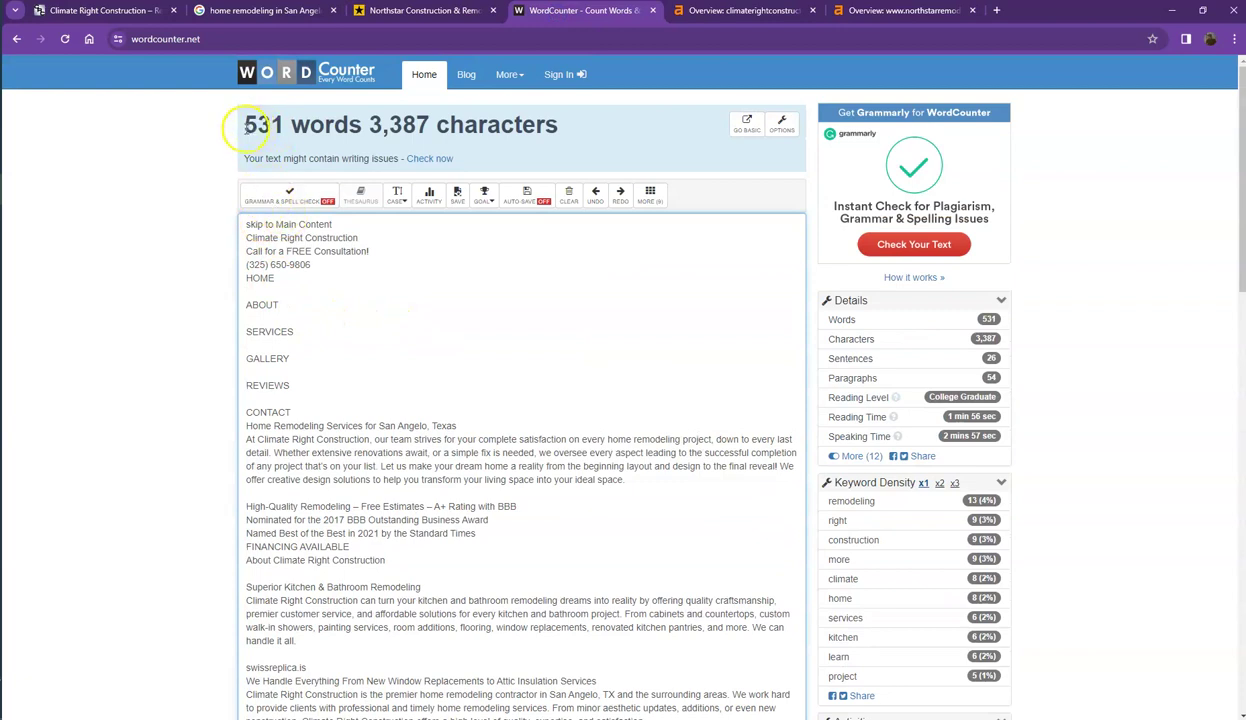
drag(245, 127, 340, 127)
click(357, 127)
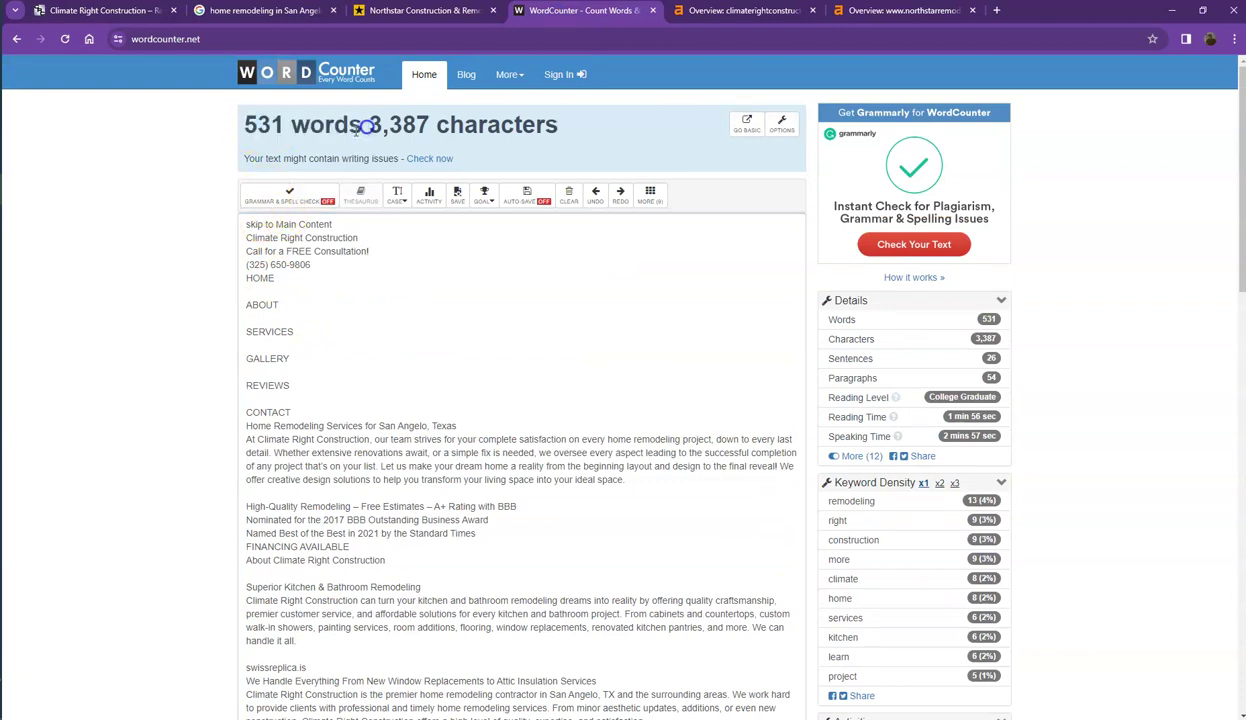
Review the top organic results and the map business listings in the Google results for "home remodeling in San Angelo TX"
click(290, 12)
scroll(128, 298, up, 6)
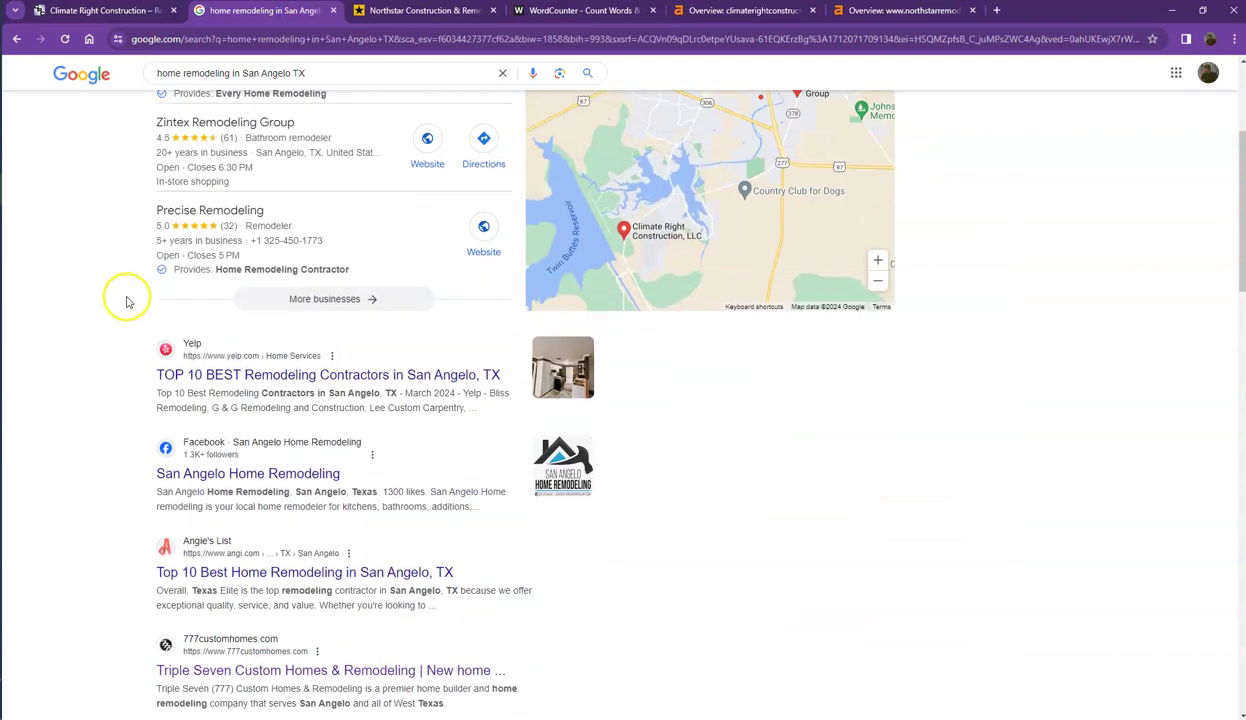
drag(122, 317, 413, 583)
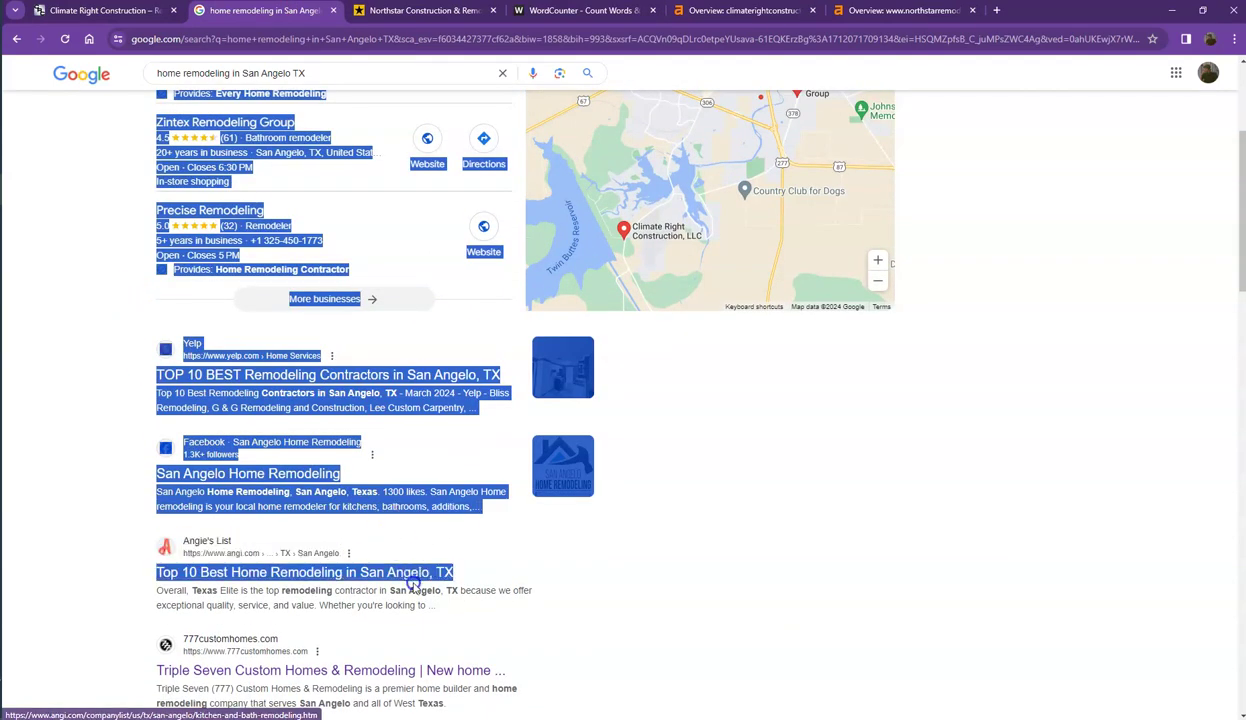
click(55, 337)
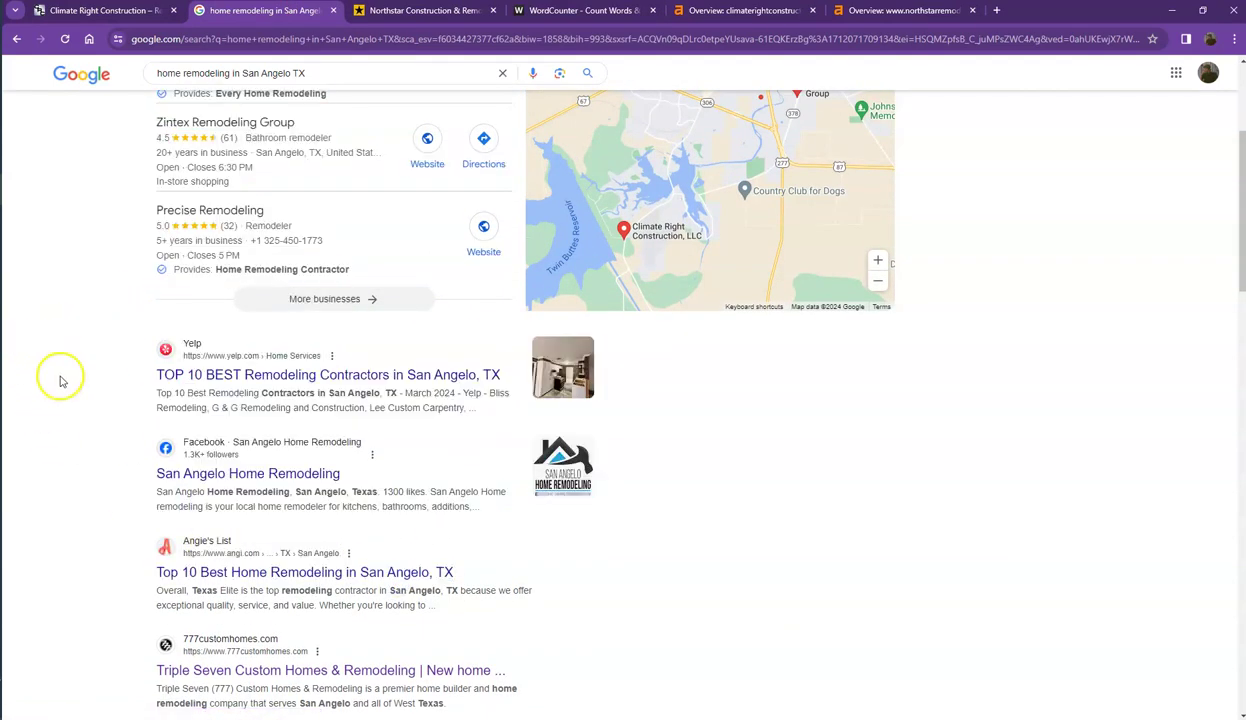
scroll(84, 378, up, 2)
scroll(84, 378, up, 2)
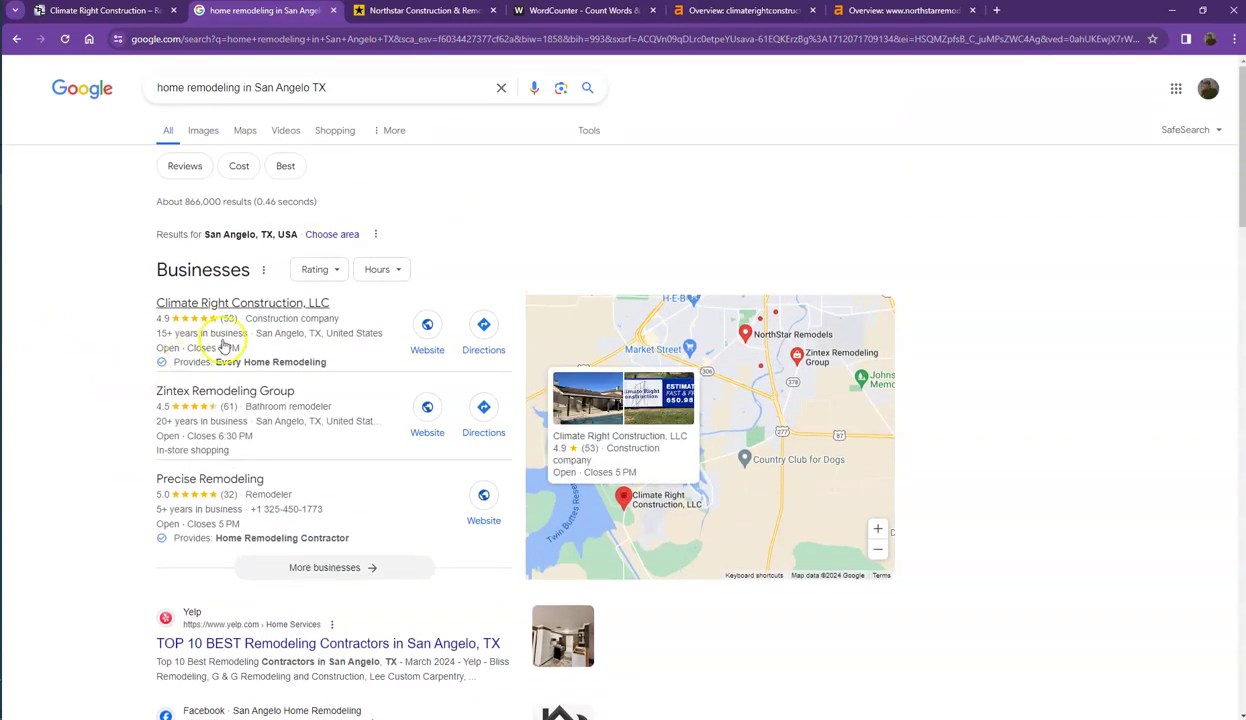
Return to the Climate Right Construction homepage and view its header and main banner
click(130, 14)
click(157, 404)
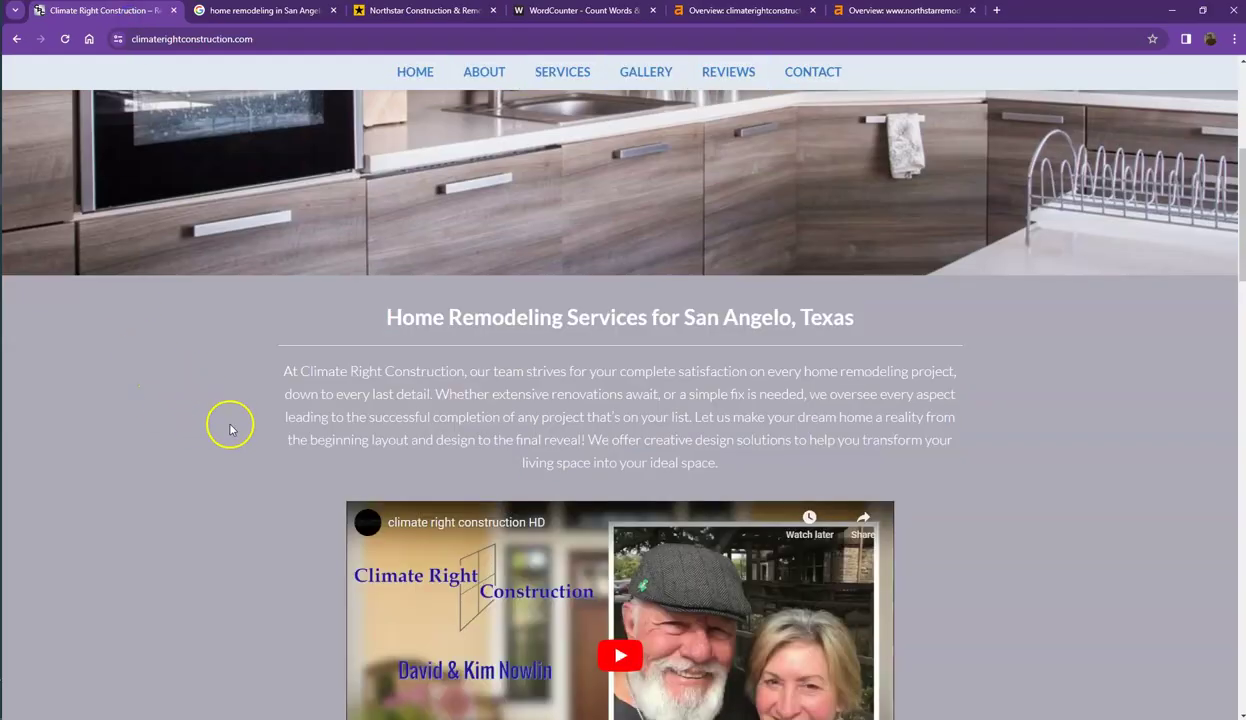
scroll(241, 404, up, 5)
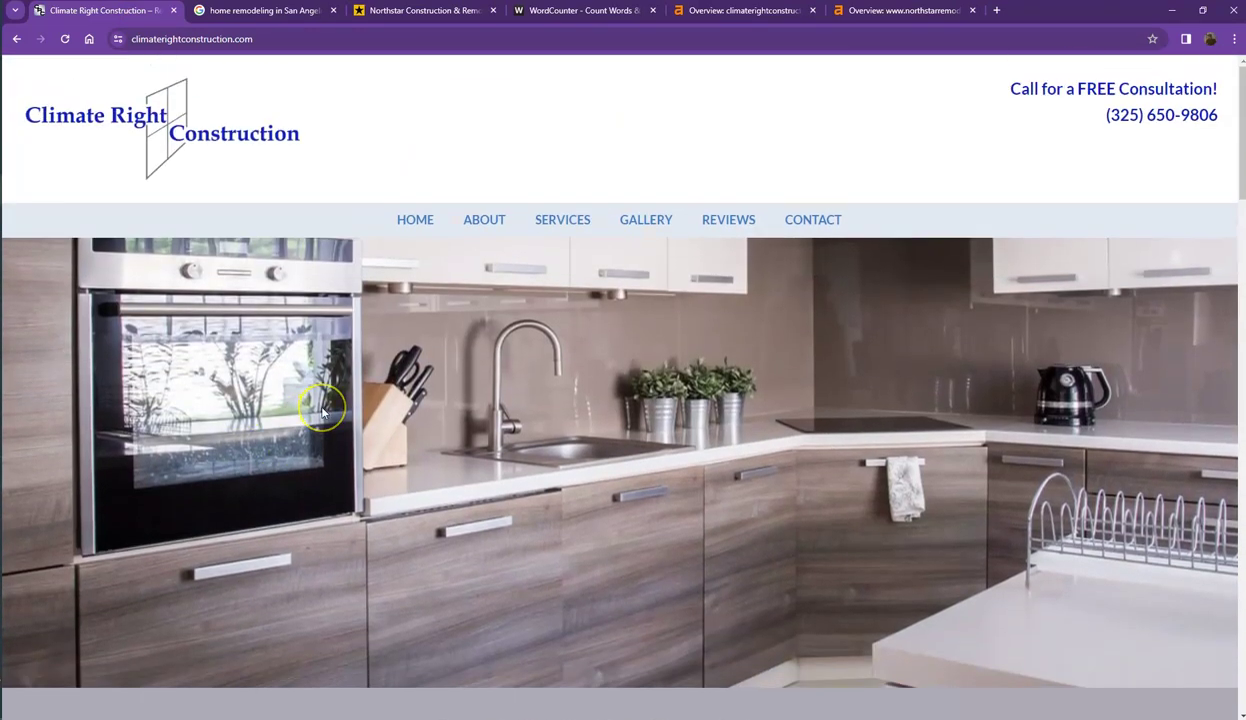